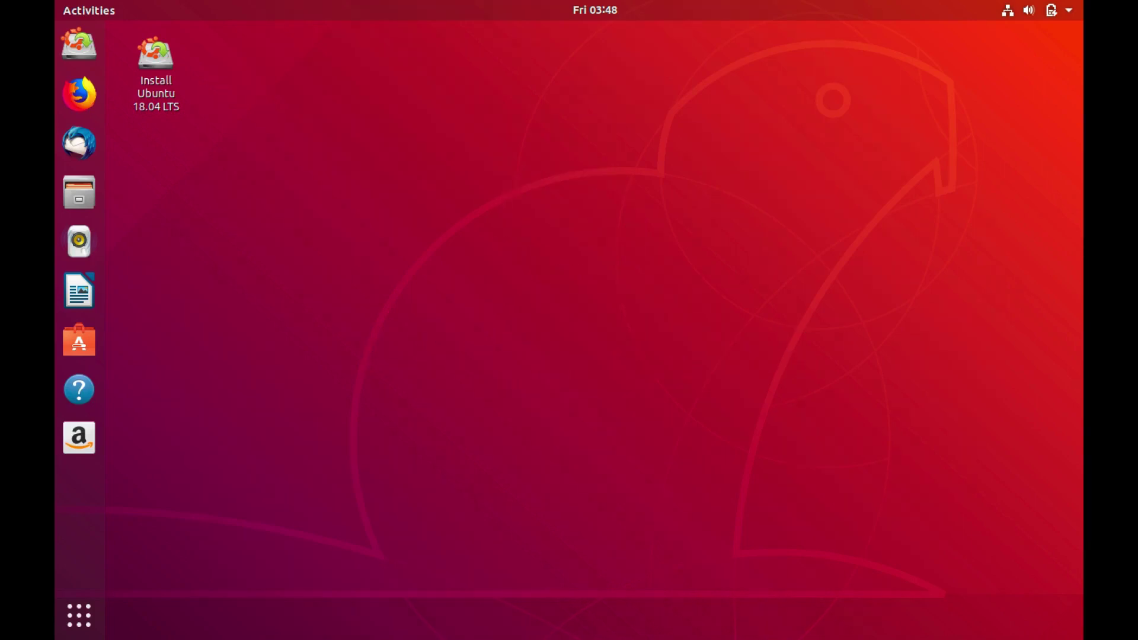
- Exit full-screen on the Ubuntu 18.04 screenshot and minimize Image Viewer
{"action": "key", "text": "F11"}
{"action": "left_click", "coordinate": [173, 50]}
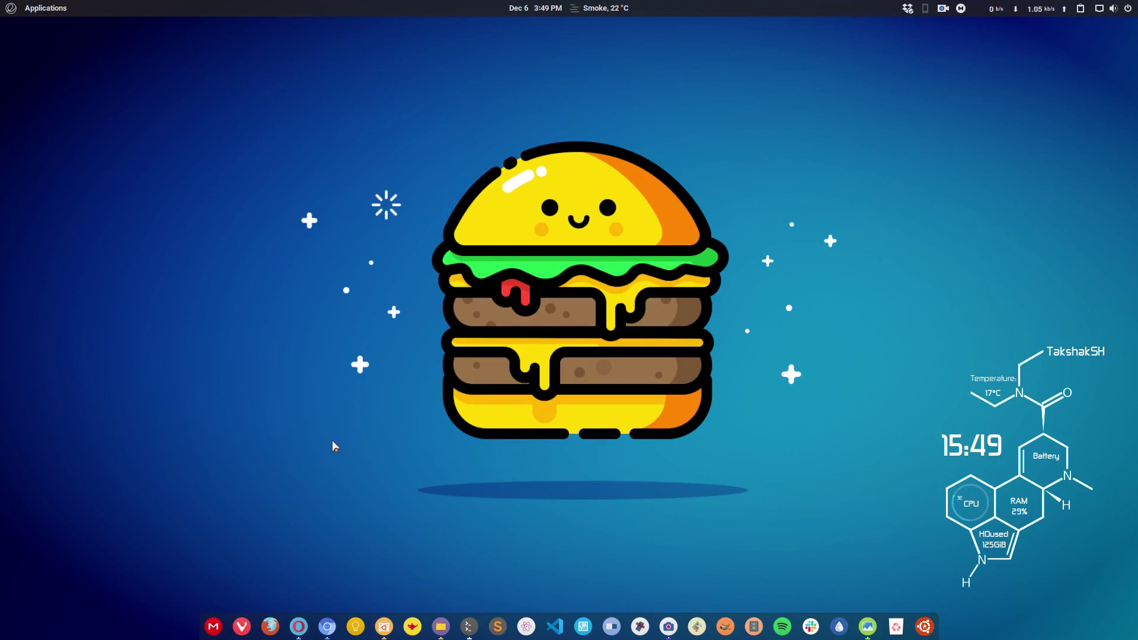
- Set the cursor theme to PearDark under Tweaks Appearance, then hide Tweaks and launch Files
{"action": "left_click", "coordinate": [612, 626]}
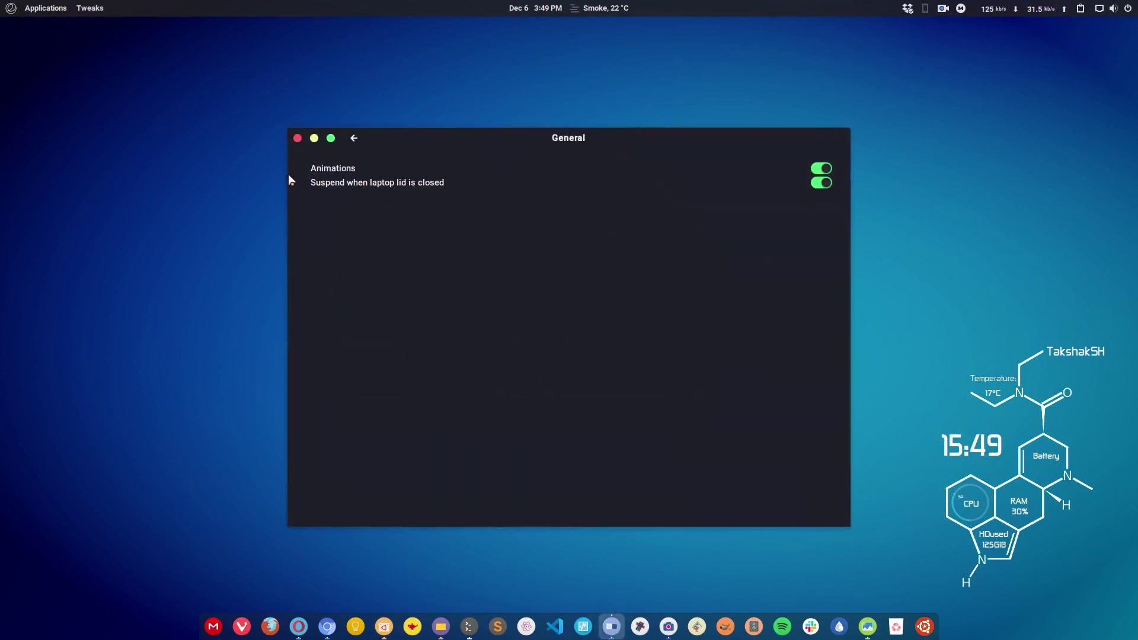
{"action": "left_click_drag", "start_coordinate": [287, 173], "coordinate": [200, 173]}
{"action": "left_click", "coordinate": [209, 181]}
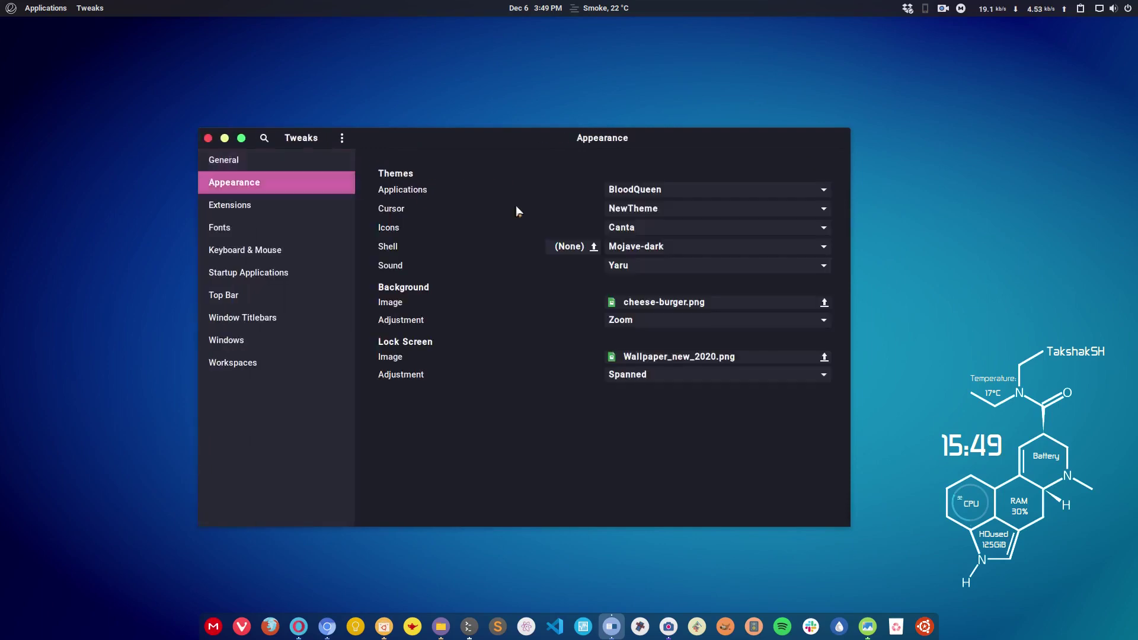
{"action": "left_click", "coordinate": [646, 213]}
{"action": "left_click", "coordinate": [662, 244]}
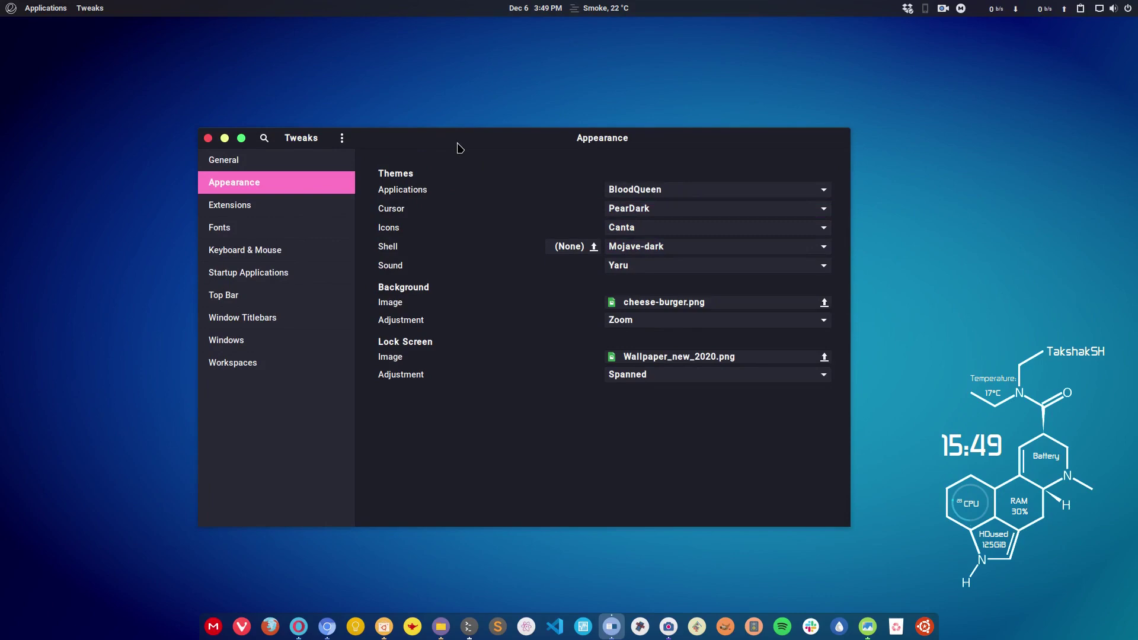
{"action": "left_click", "coordinate": [225, 138]}
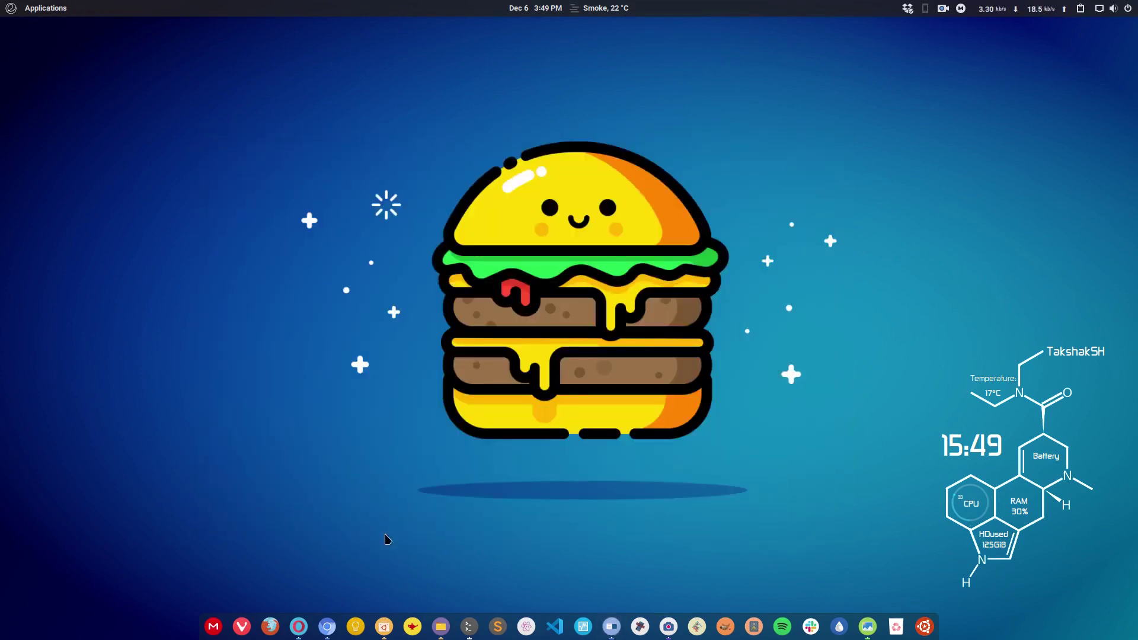
{"action": "left_click", "coordinate": [440, 626]}
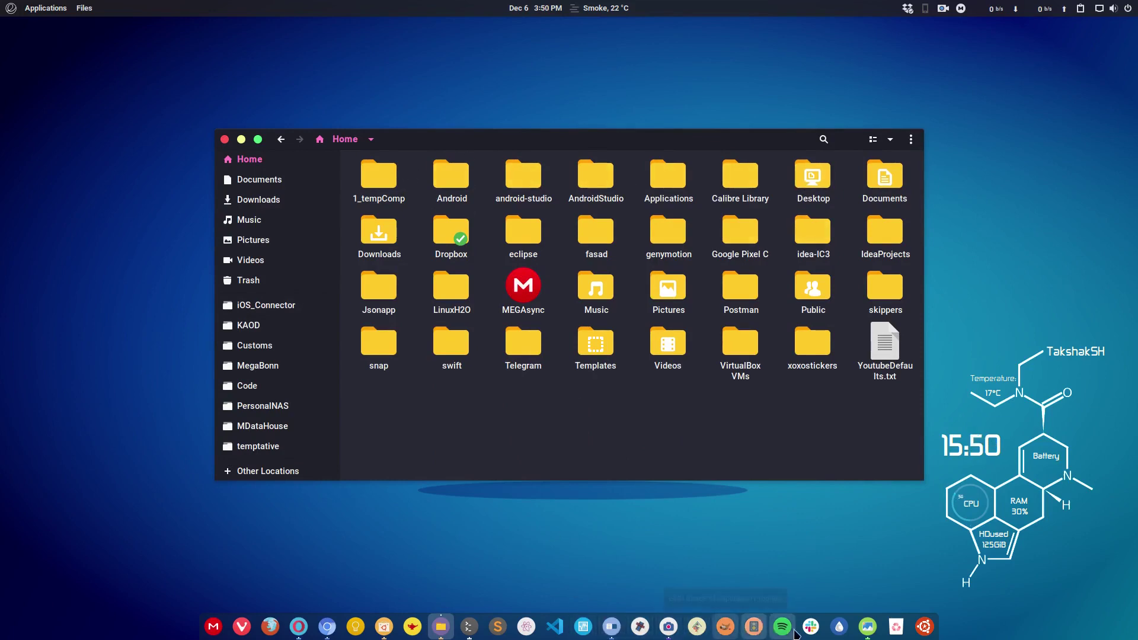
- Check the app grid, weather and network-speed indicators, then shift the Files window and minimize it
{"action": "left_click", "coordinate": [924, 630]}
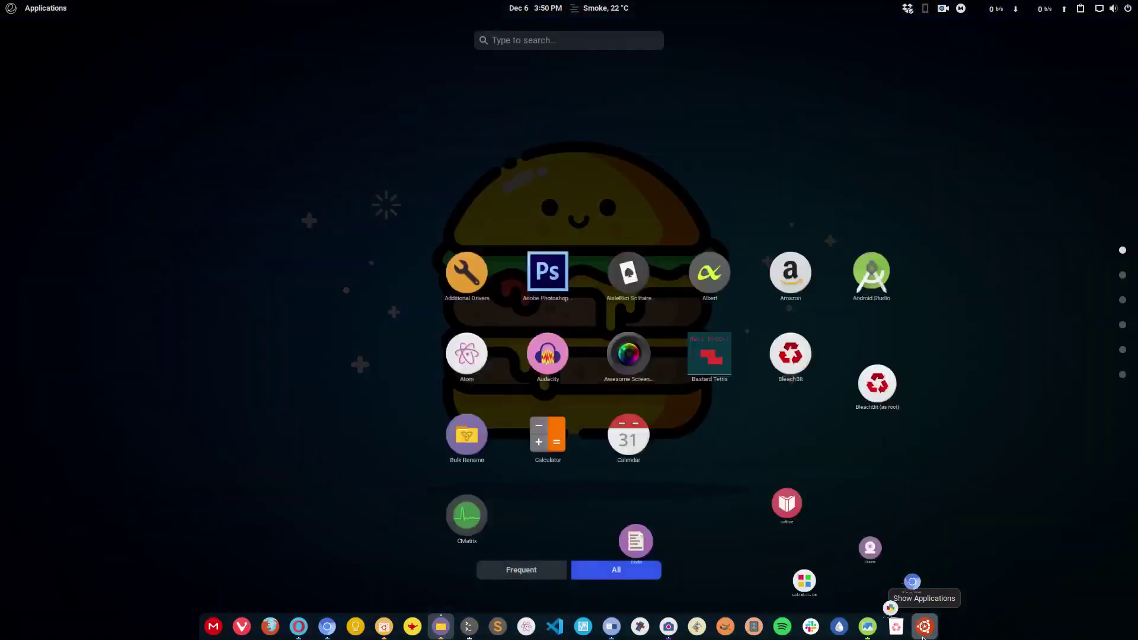
{"action": "left_click", "coordinate": [924, 629]}
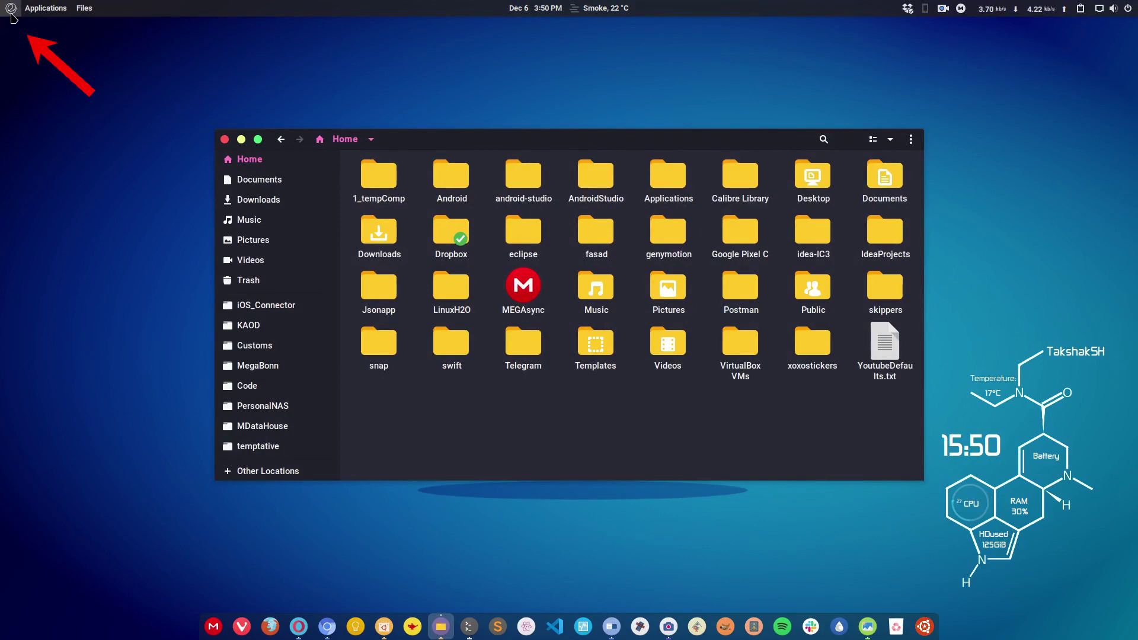
{"action": "left_click", "coordinate": [610, 8]}
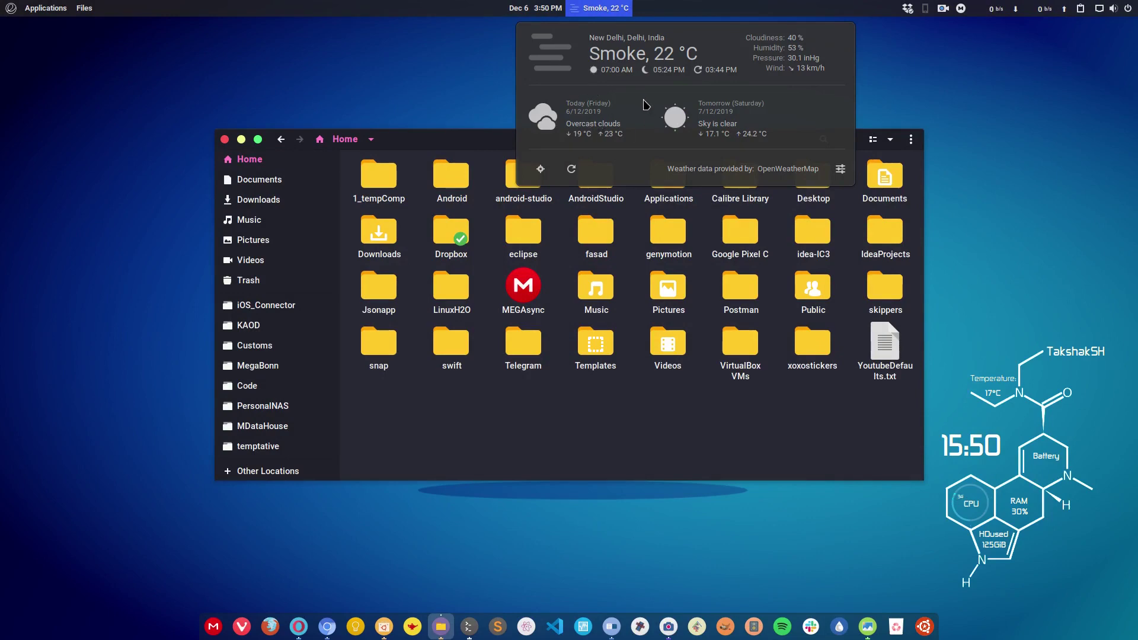
{"action": "left_click", "coordinate": [999, 8]}
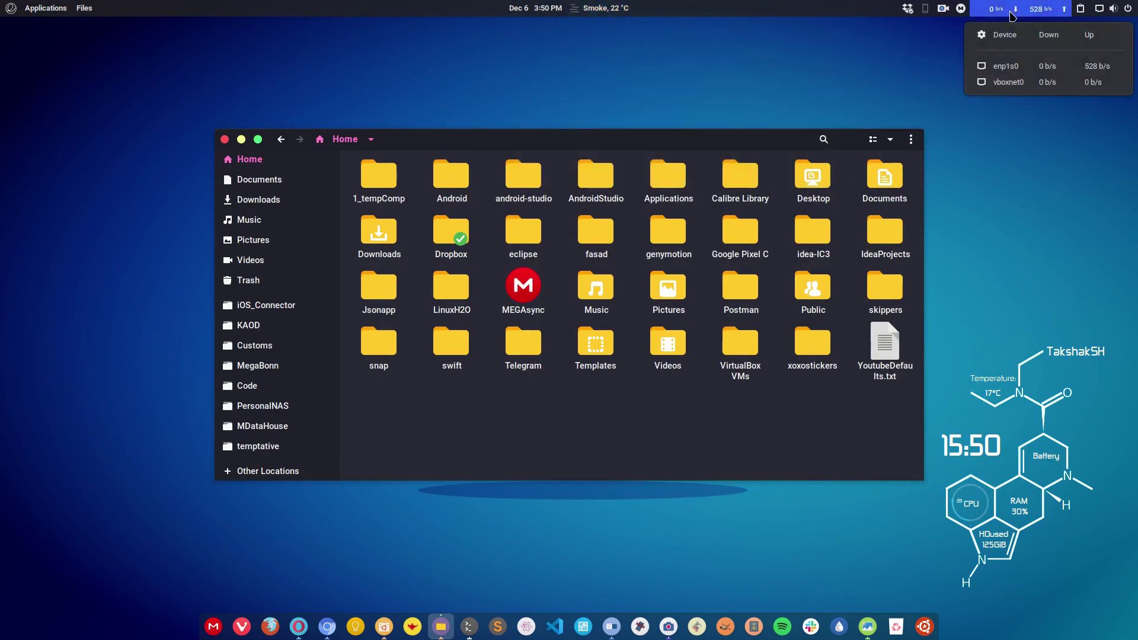
{"action": "left_click", "coordinate": [976, 213]}
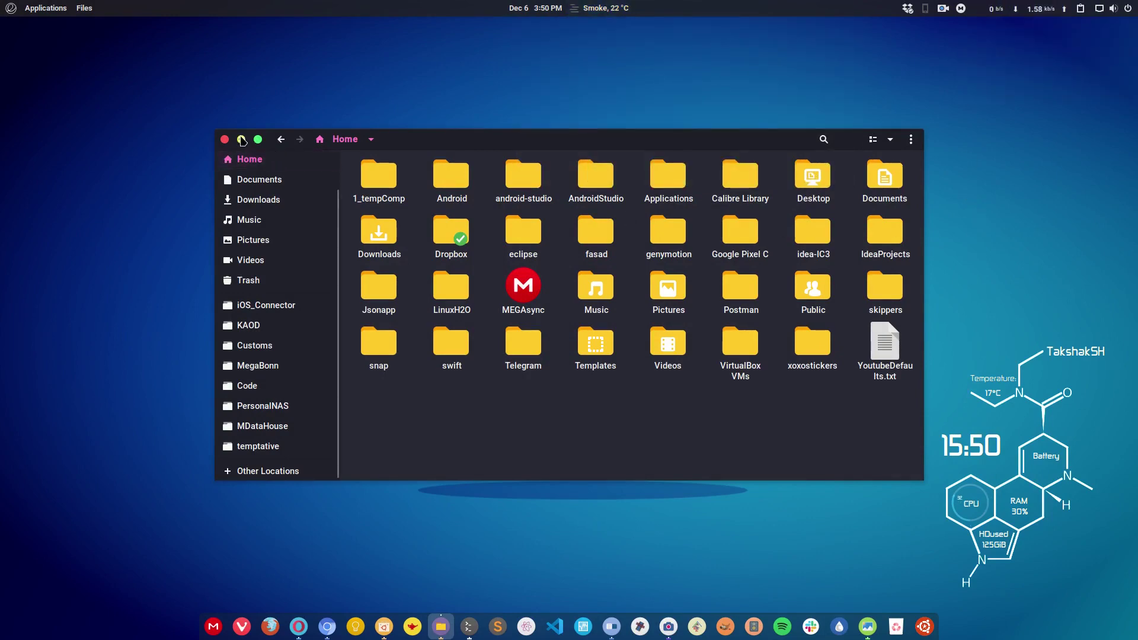
{"action": "left_click_drag", "start_coordinate": [541, 142], "coordinate": [525, 153]}
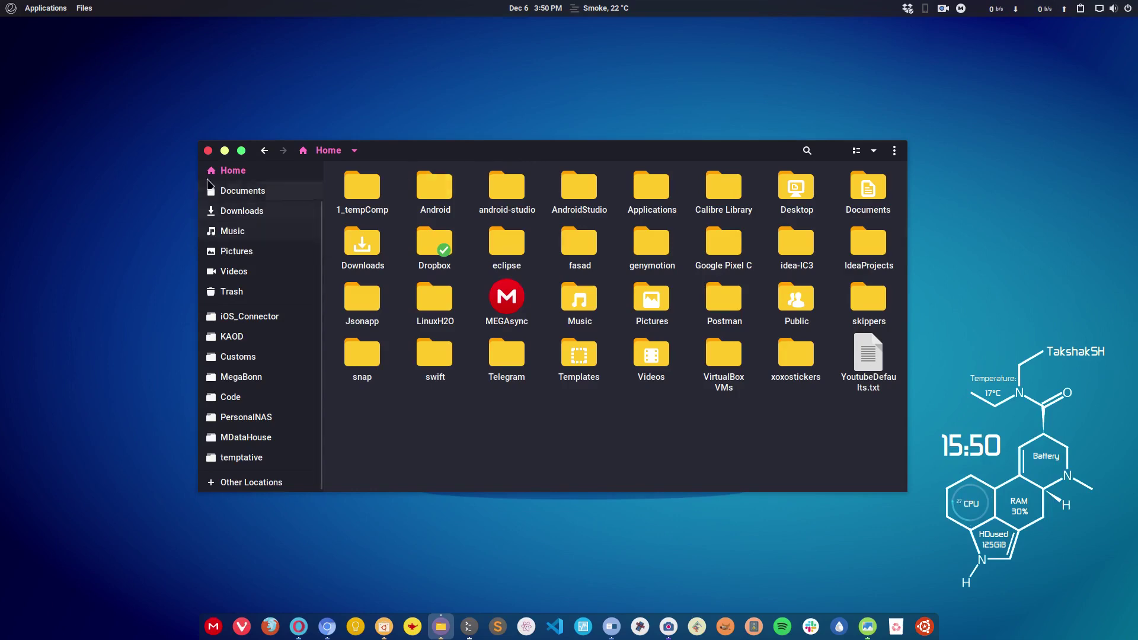
{"action": "left_click", "coordinate": [224, 152]}
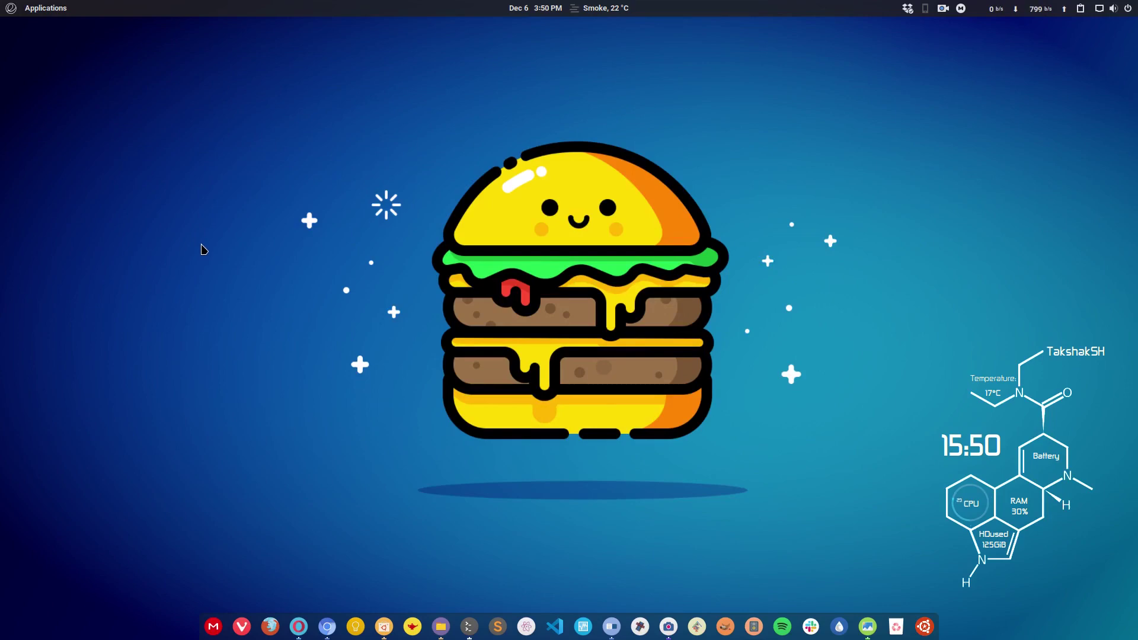
- Restore Opera, switch to the Papirus tab and go back to the gnome-look.org theme listing
{"action": "mouse_move", "coordinate": [299, 626]}
{"action": "left_click", "coordinate": [386, 510]}
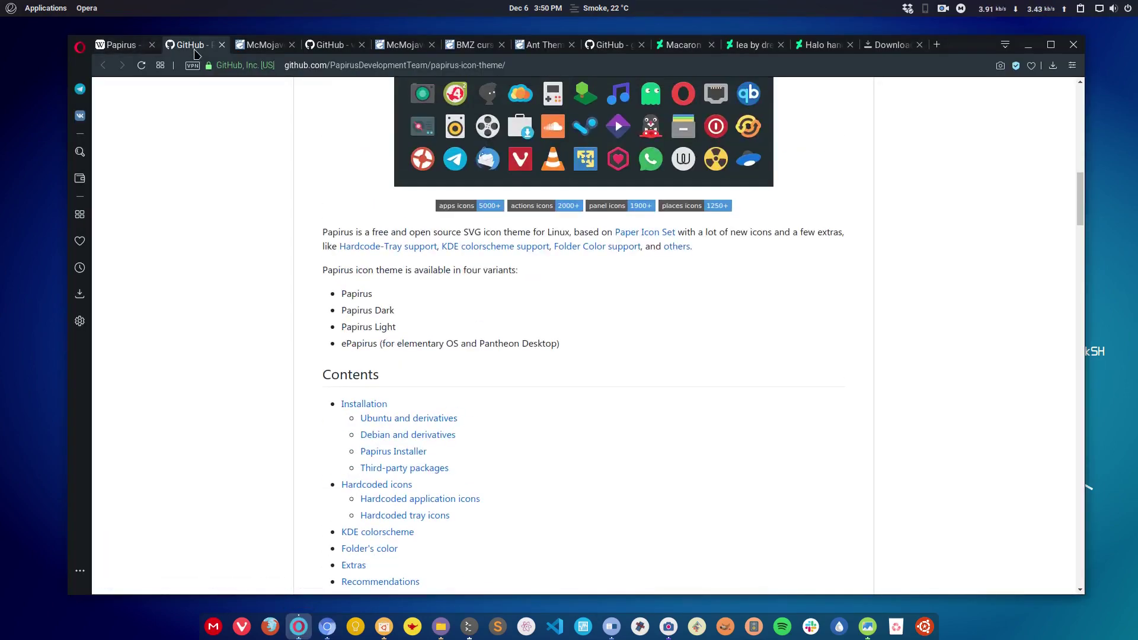
{"action": "left_click", "coordinate": [117, 45]}
{"action": "left_click", "coordinate": [103, 66]}
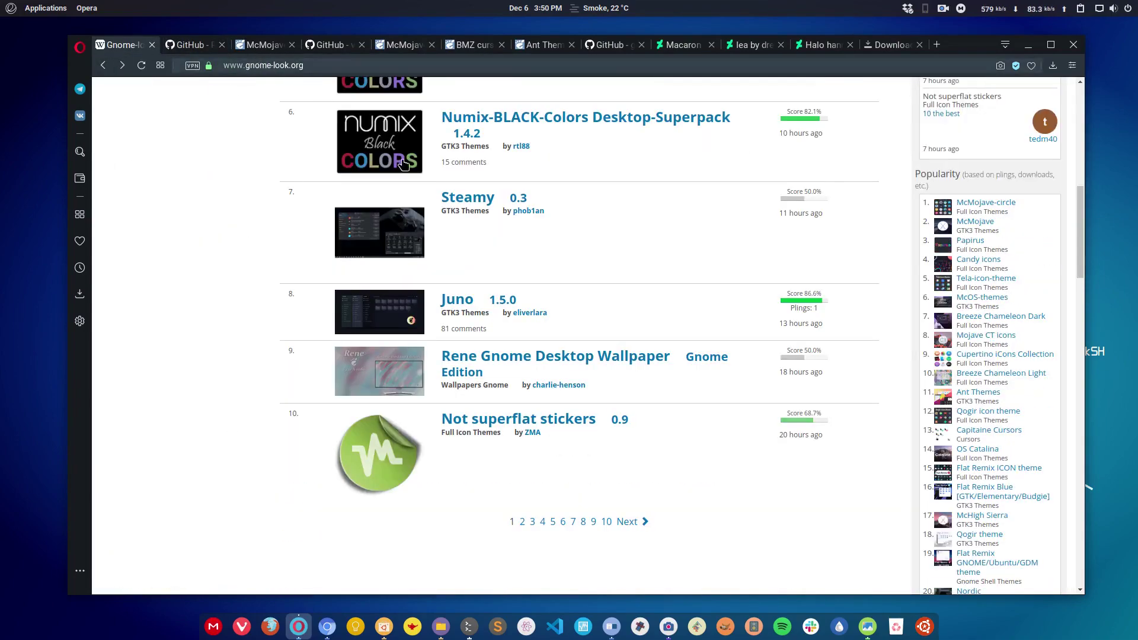
{"action": "scroll", "coordinate": [382, 141], "scroll_direction": "up", "scroll_amount": 10}
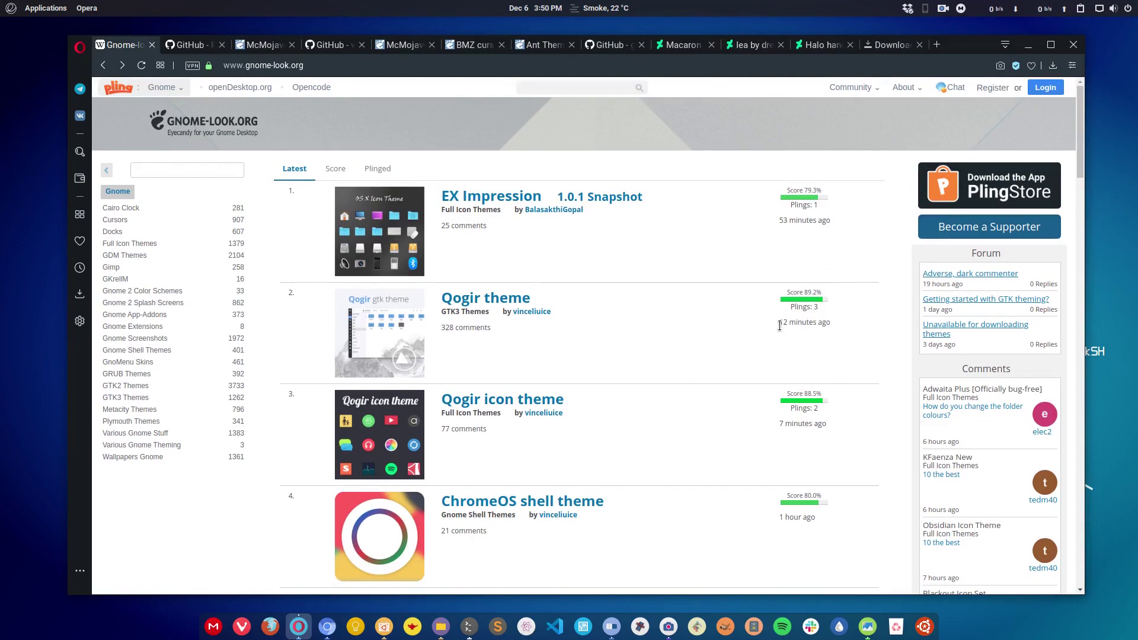
{"action": "double_click", "coordinate": [829, 321]}
{"action": "left_click_drag", "start_coordinate": [823, 409], "coordinate": [729, 393]}
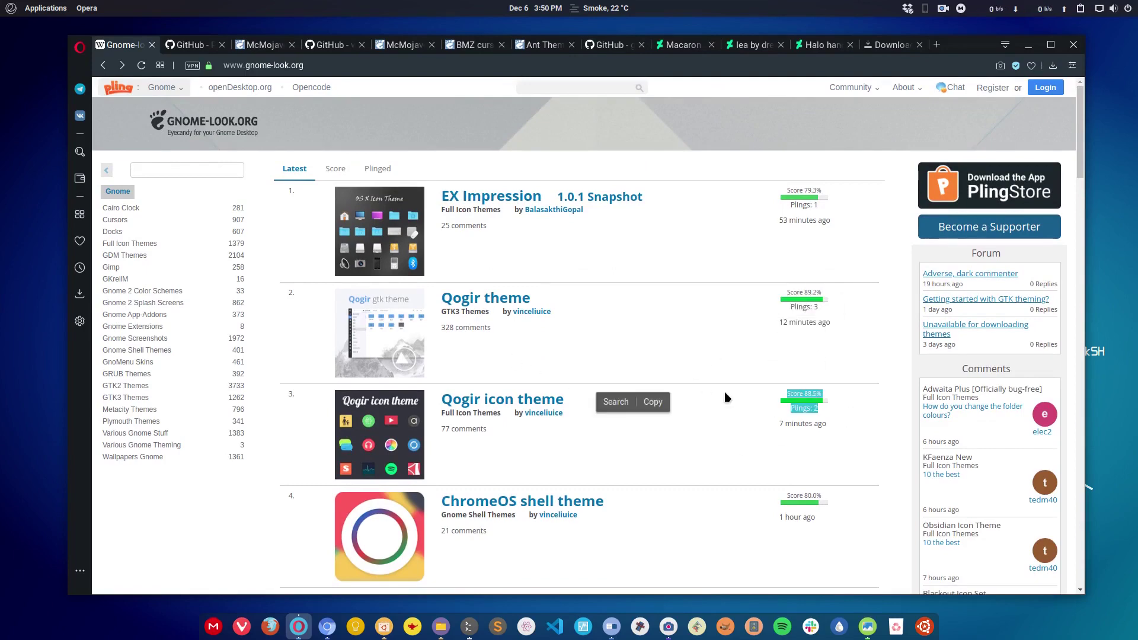
{"action": "scroll", "coordinate": [274, 338], "scroll_direction": "down", "scroll_amount": 3}
{"action": "scroll", "coordinate": [456, 196], "scroll_direction": "down", "scroll_amount": 10}
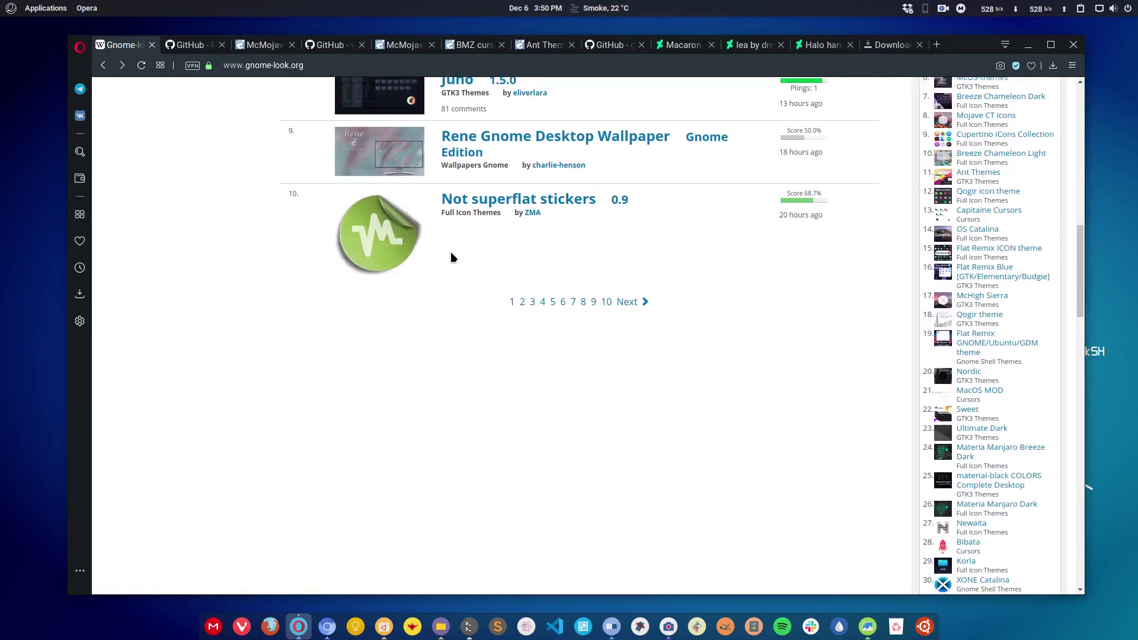
{"action": "scroll", "coordinate": [451, 257], "scroll_direction": "up", "scroll_amount": 15}
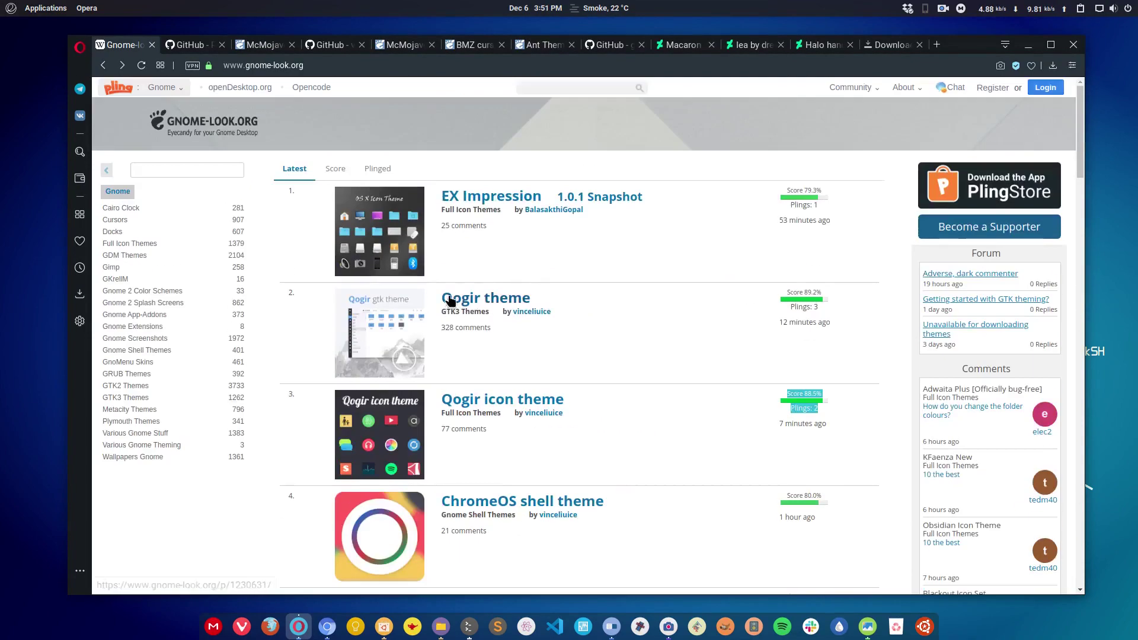
- Browse the GTK3 Themes category, briefly opening and hiding the Home folder in Files
{"action": "left_click", "coordinate": [126, 398]}
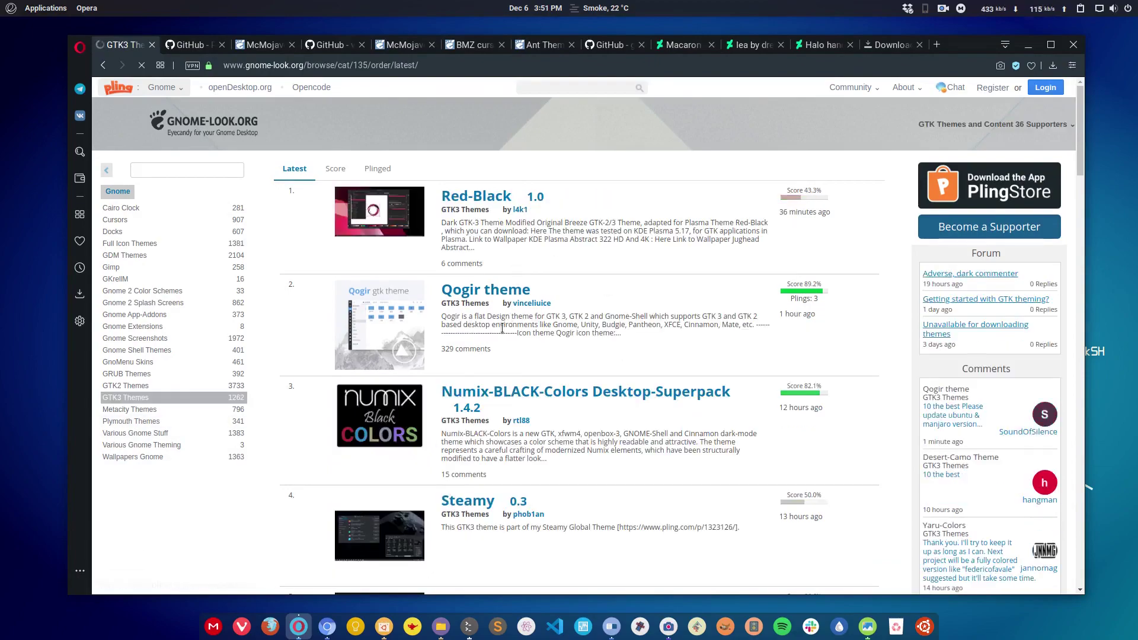
{"action": "scroll", "coordinate": [477, 279], "scroll_direction": "down", "scroll_amount": 5}
{"action": "scroll", "coordinate": [477, 279], "scroll_direction": "down", "scroll_amount": 10}
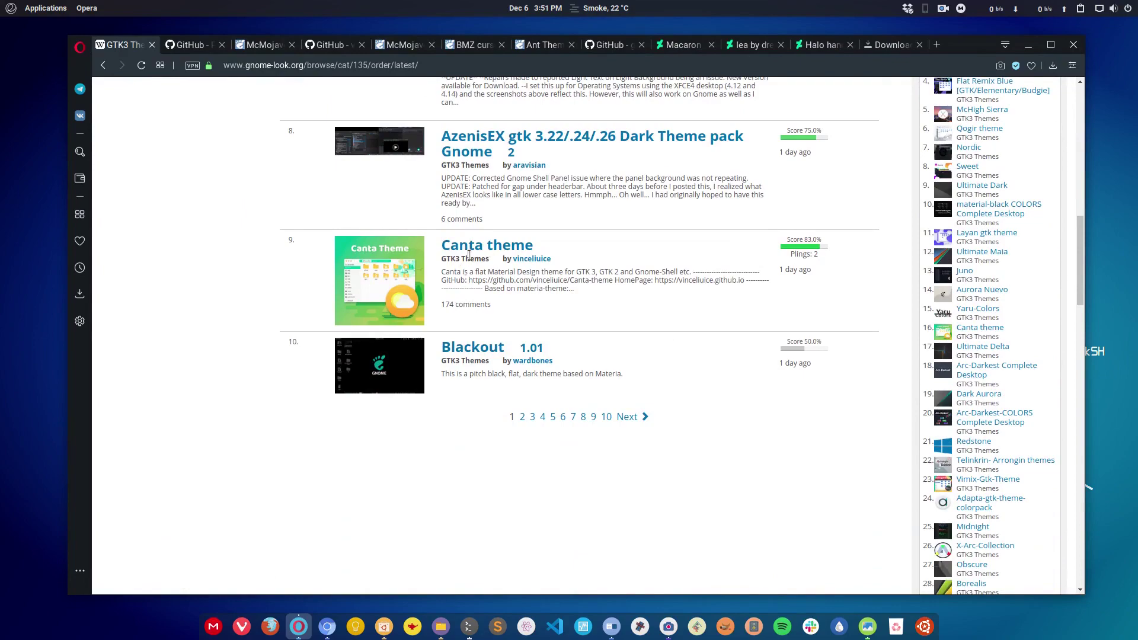
{"action": "key", "text": "super+e"}
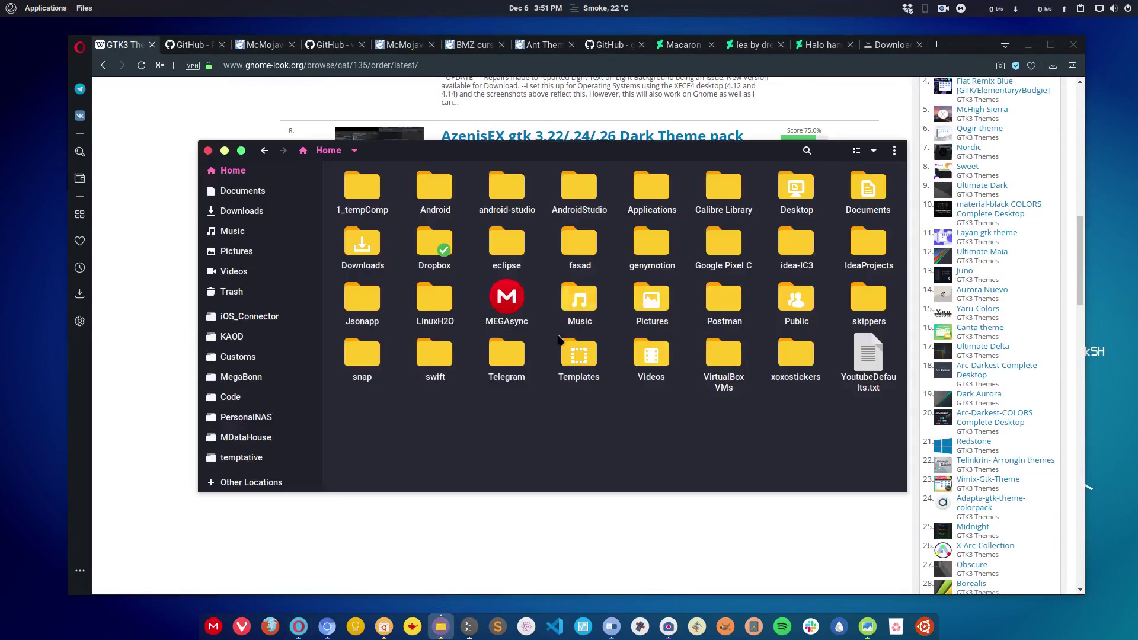
{"action": "left_click", "coordinate": [225, 150]}
- Return to the gnome-look.org front page listing EX Impression, Qogir and ChromeOS themes
{"action": "scroll", "coordinate": [656, 380], "scroll_direction": "up", "scroll_amount": 10}
{"action": "scroll", "coordinate": [656, 380], "scroll_direction": "up", "scroll_amount": 5}
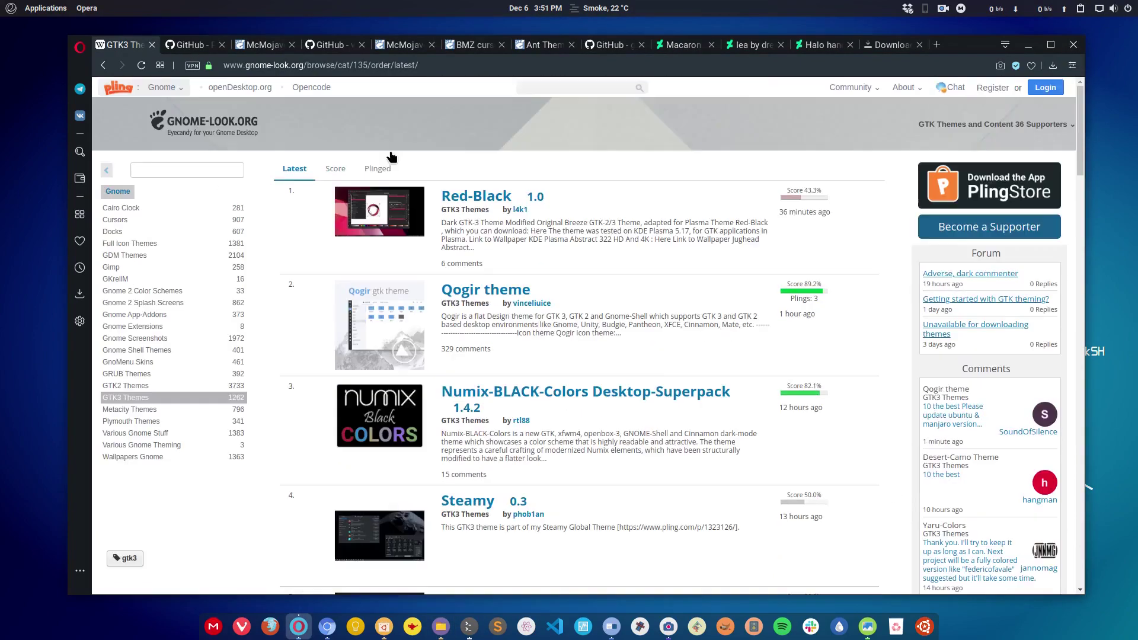
{"action": "scroll", "coordinate": [516, 389], "scroll_direction": "down", "scroll_amount": 8}
{"action": "scroll", "coordinate": [633, 378], "scroll_direction": "down", "scroll_amount": 3}
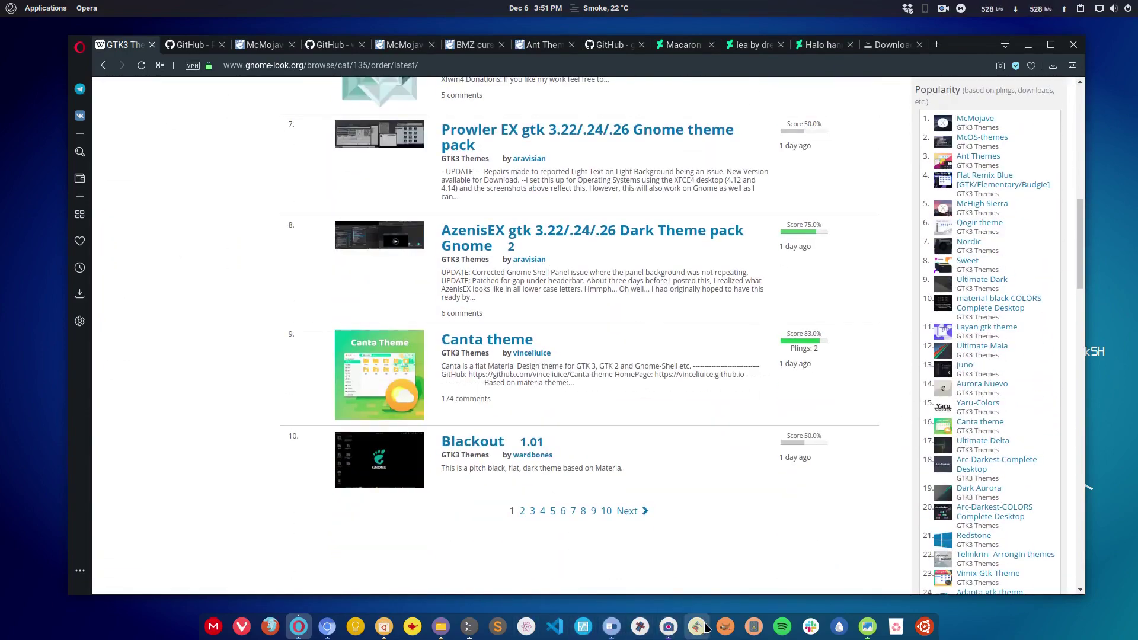
{"action": "key", "text": "alt+Left"}
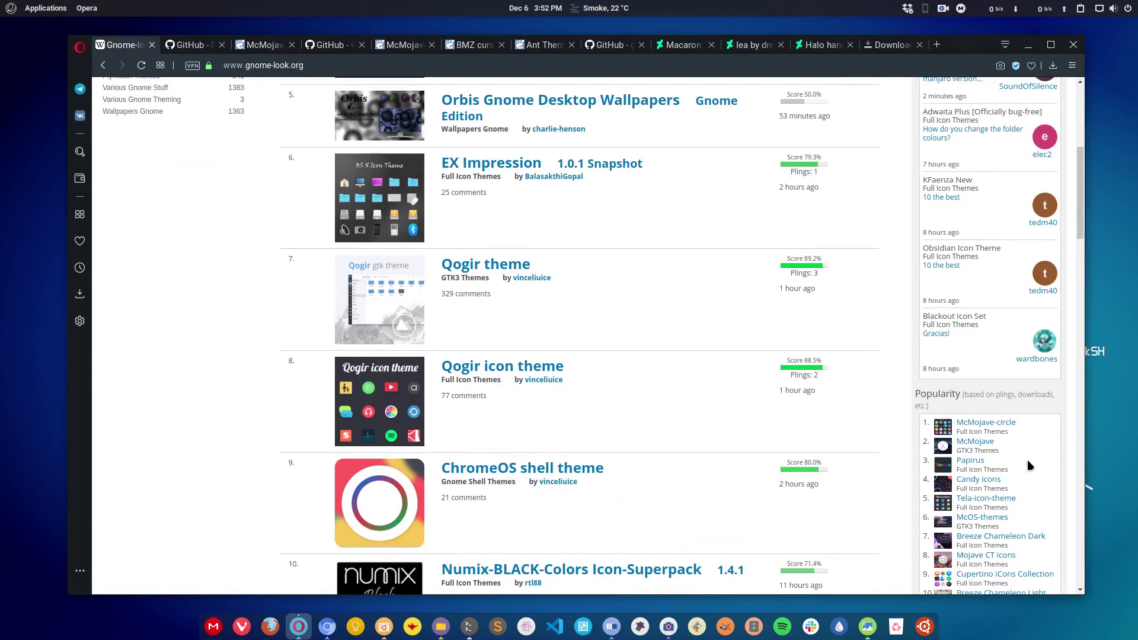
{"action": "scroll", "coordinate": [663, 423], "scroll_direction": "up", "scroll_amount": 5}
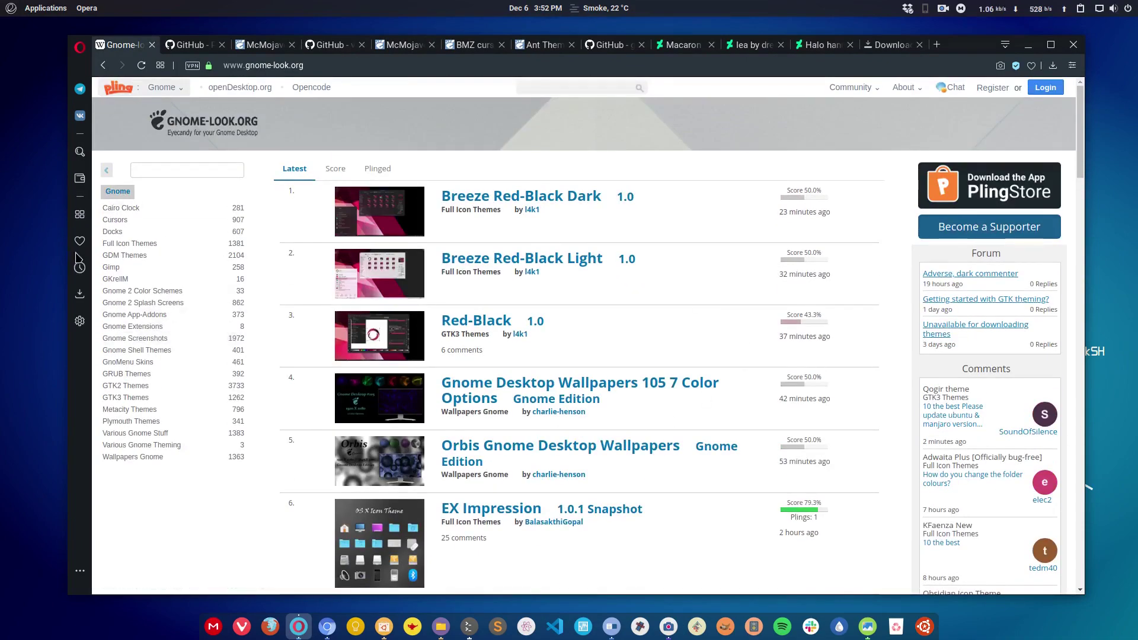
{"action": "left_click", "coordinate": [149, 245]}
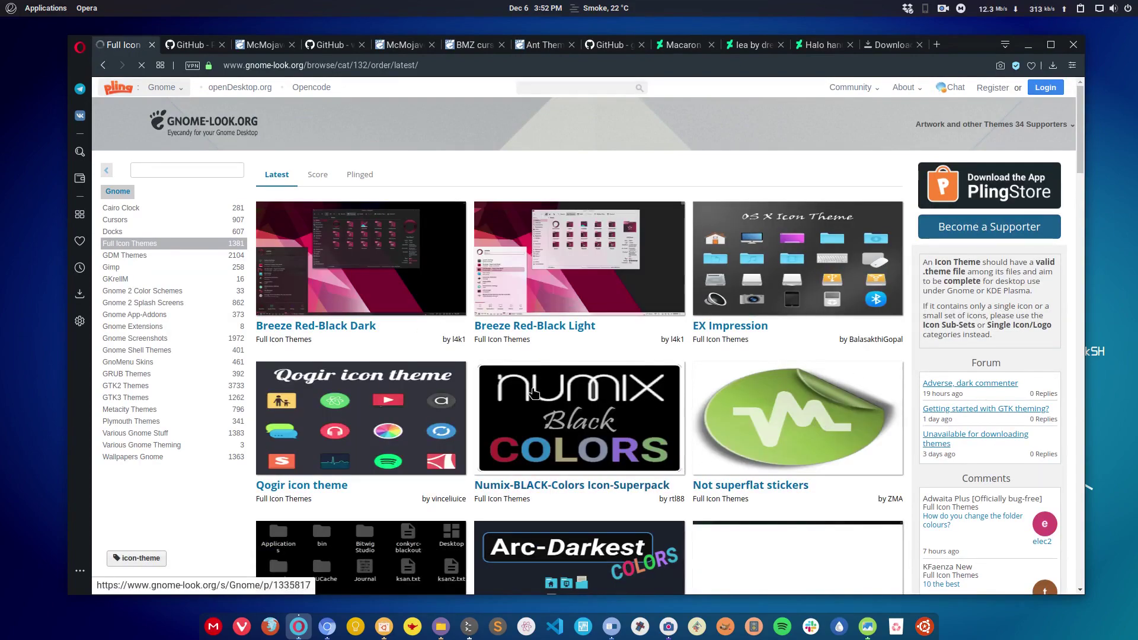
{"action": "scroll", "coordinate": [705, 466], "scroll_direction": "down", "scroll_amount": 3}
{"action": "scroll", "coordinate": [771, 391], "scroll_direction": "down", "scroll_amount": 5}
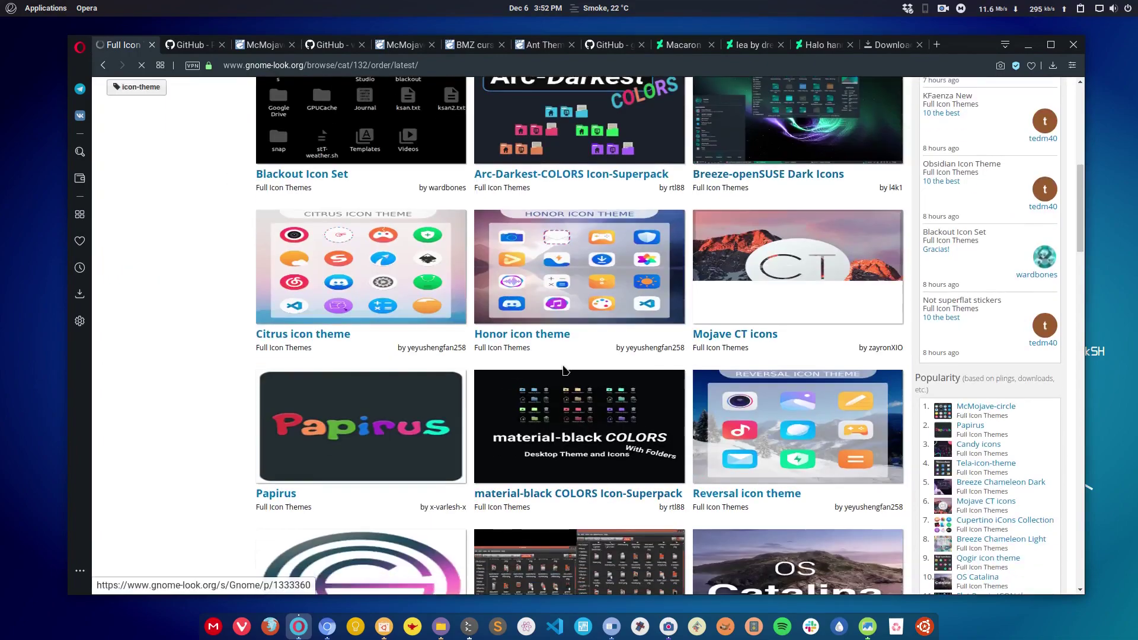
{"action": "scroll", "coordinate": [593, 356], "scroll_direction": "down", "scroll_amount": 2}
{"action": "scroll", "coordinate": [446, 291], "scroll_direction": "up", "scroll_amount": 5}
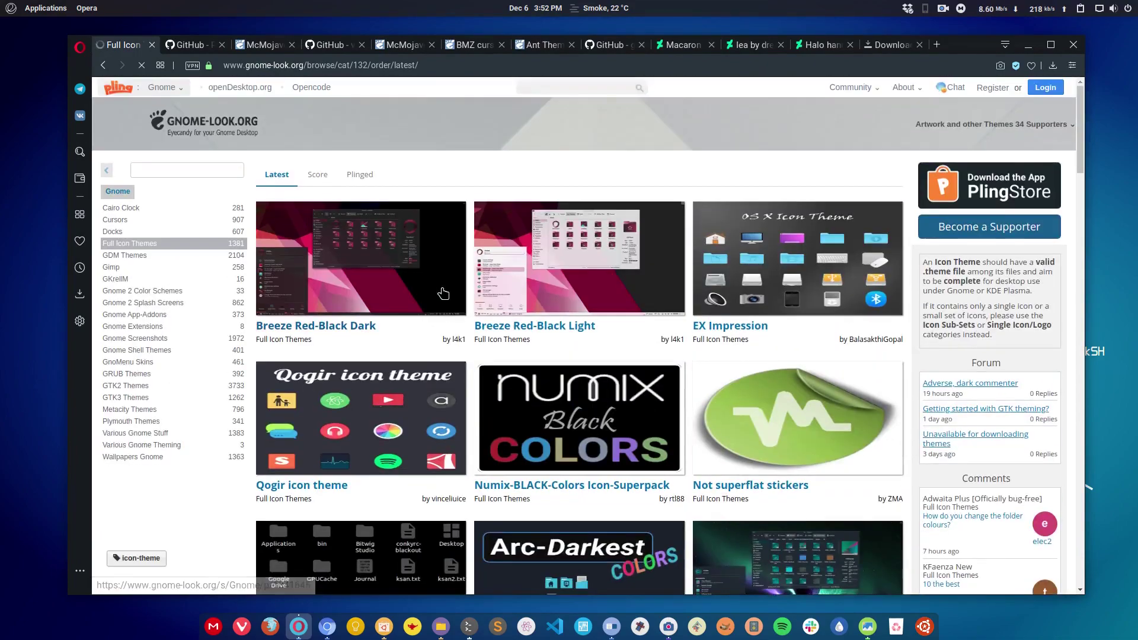
{"action": "scroll", "coordinate": [404, 135], "scroll_direction": "down", "scroll_amount": 5}
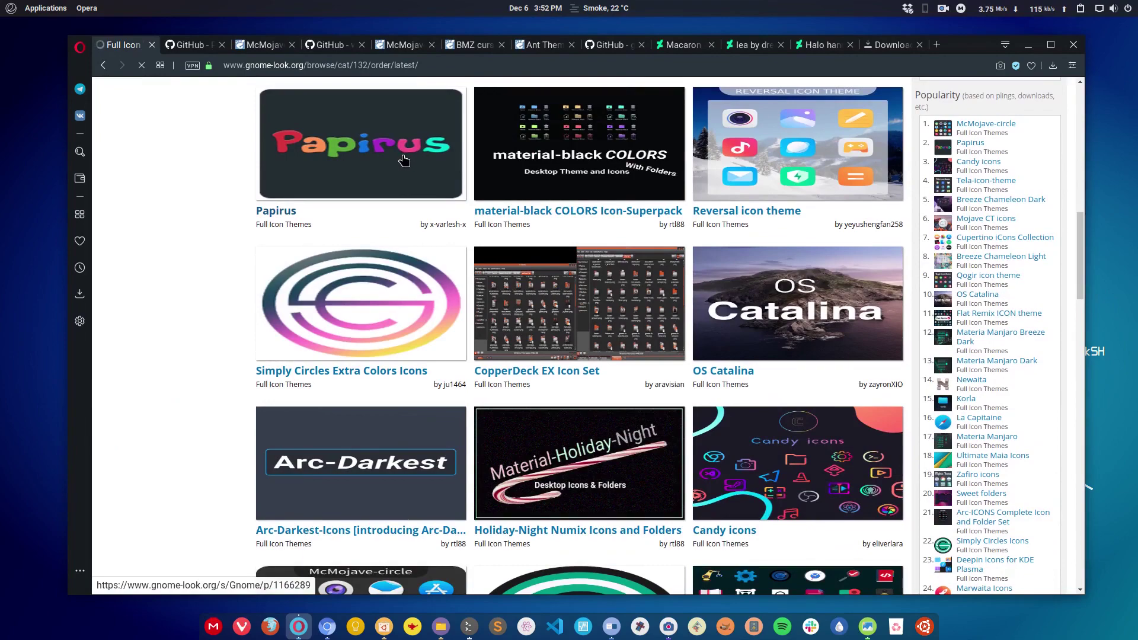
{"action": "left_click", "coordinate": [404, 160]}
{"action": "scroll", "coordinate": [697, 289], "scroll_direction": "down", "scroll_amount": 2}
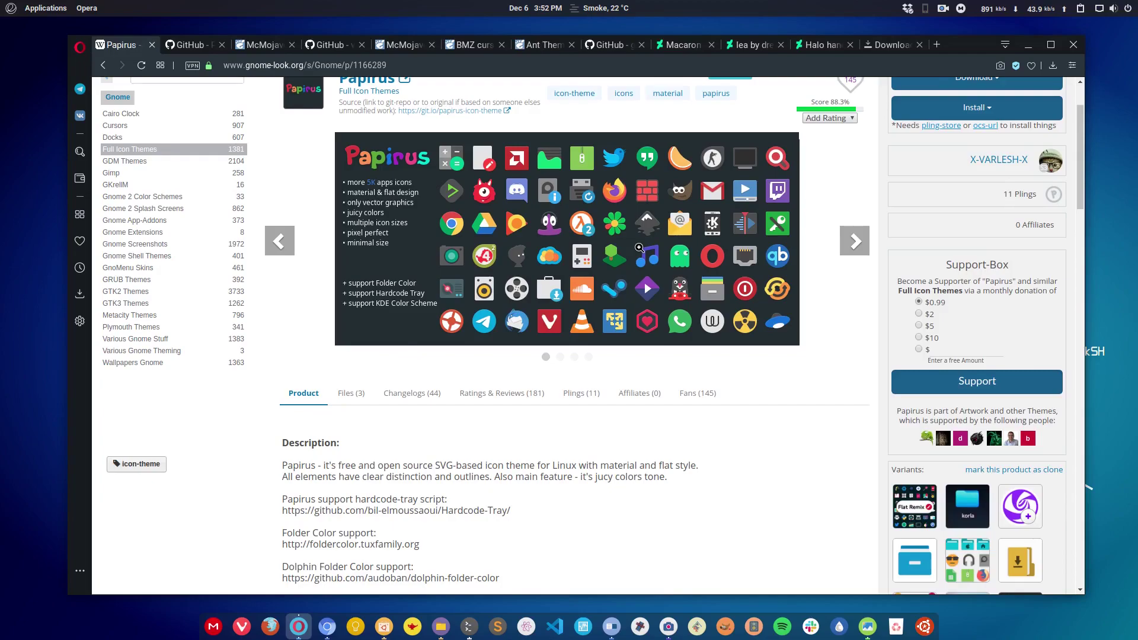
{"action": "scroll", "coordinate": [639, 248], "scroll_direction": "down", "scroll_amount": 5}
{"action": "scroll", "coordinate": [639, 262], "scroll_direction": "up", "scroll_amount": 10}
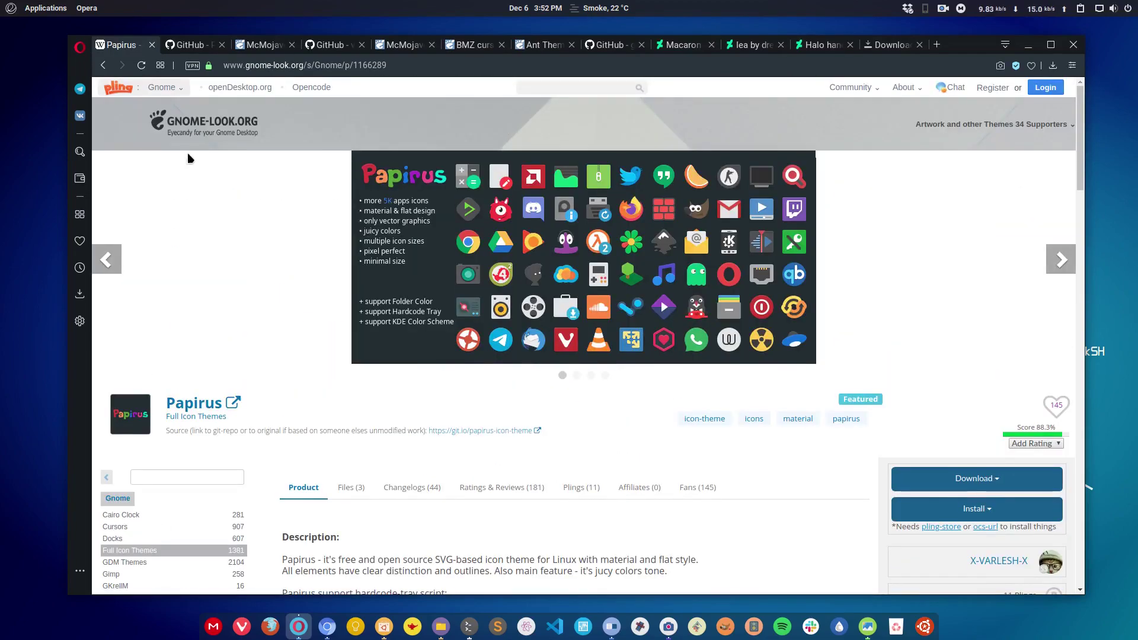
{"action": "key", "text": "alt+Left"}
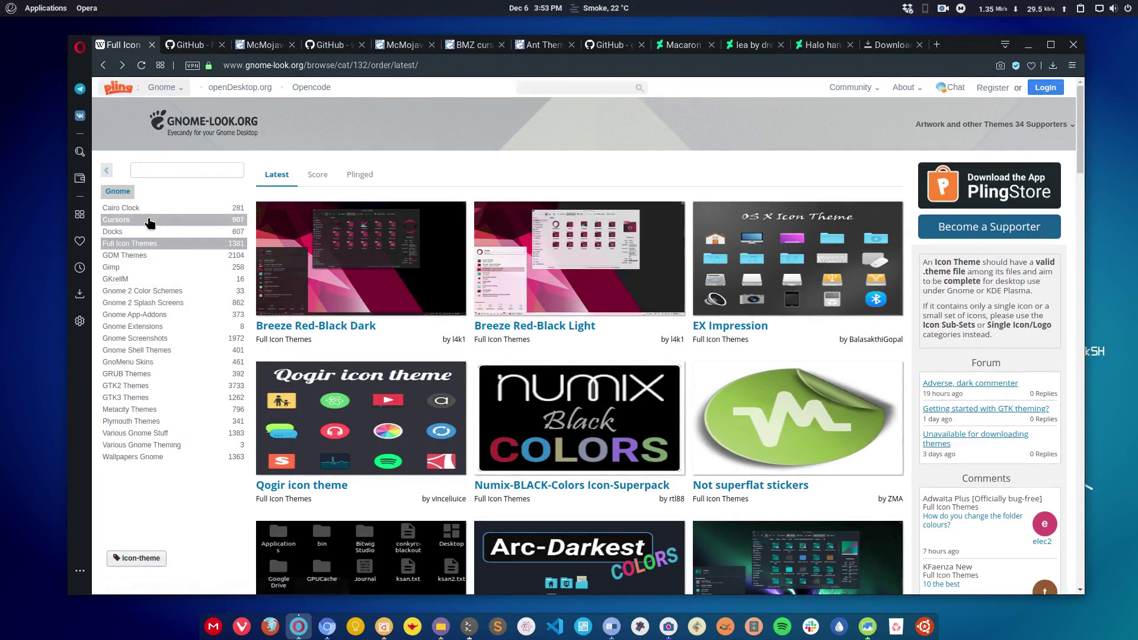
- Open the BMZ cursor theme page from the Cursors category and show its Files tab
{"action": "left_click", "coordinate": [144, 224]}
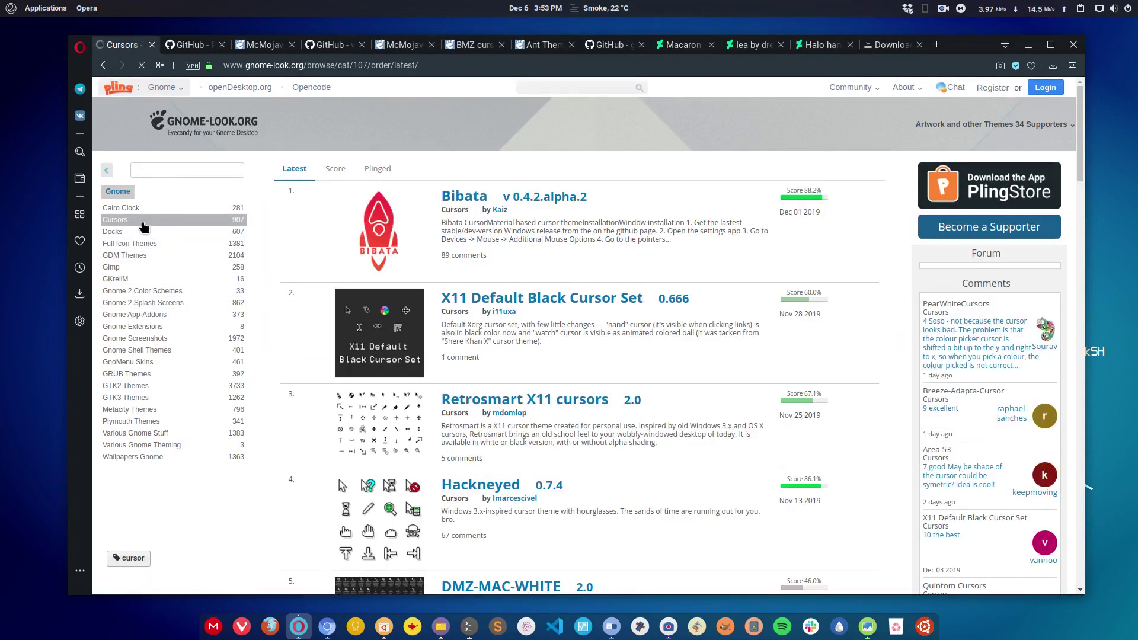
{"action": "scroll", "coordinate": [388, 311], "scroll_direction": "down", "scroll_amount": 10}
{"action": "scroll", "coordinate": [388, 311], "scroll_direction": "up", "scroll_amount": 3}
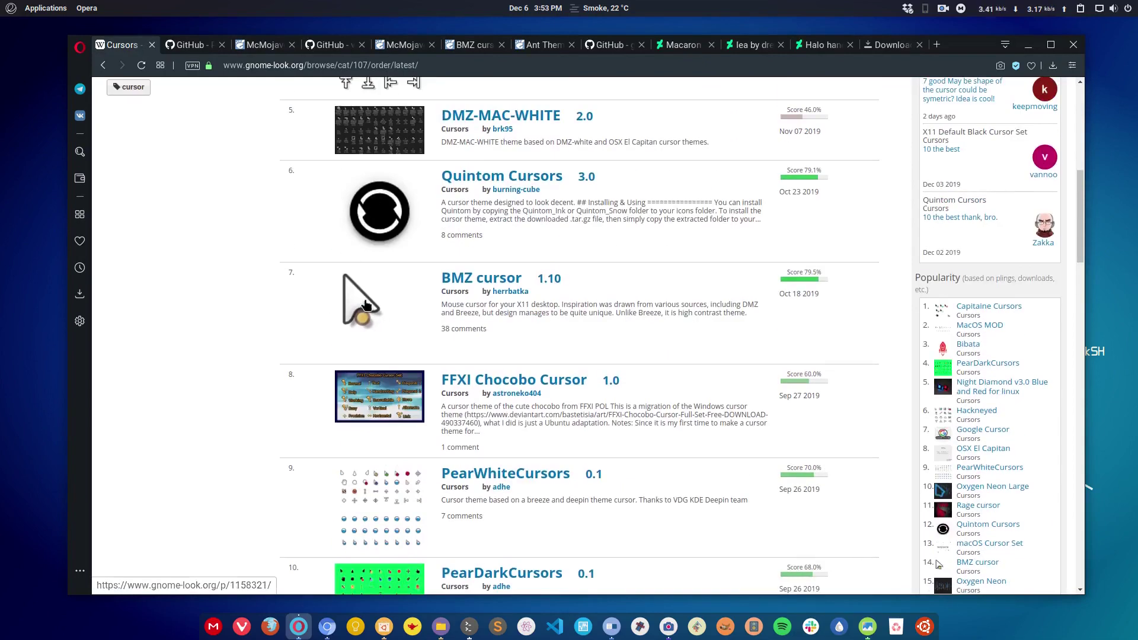
{"action": "left_click", "coordinate": [354, 303]}
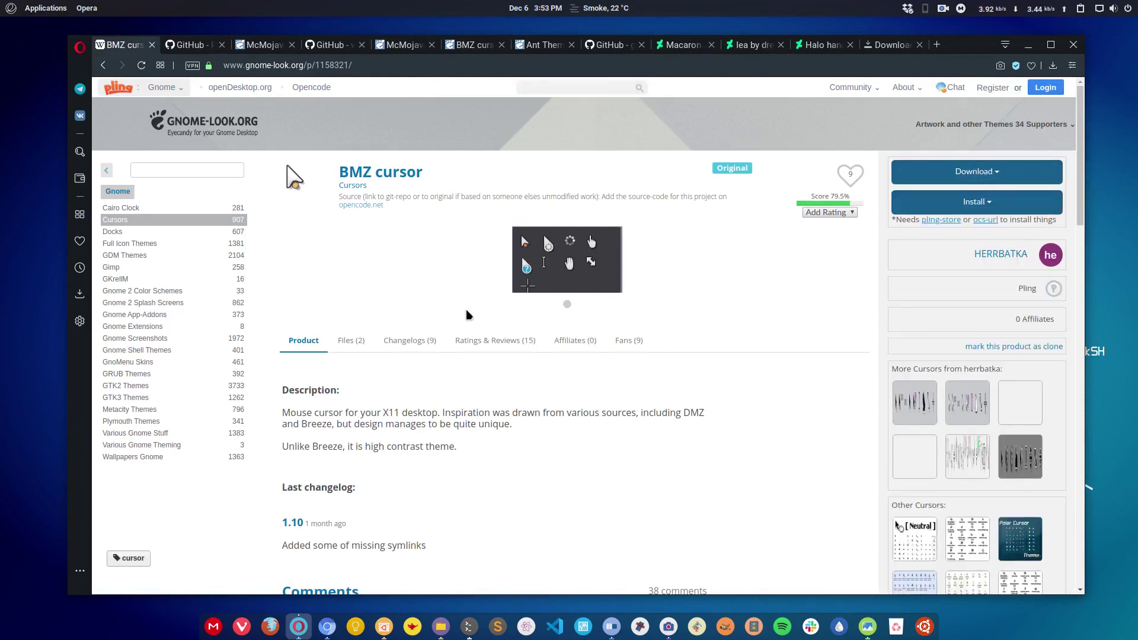
{"action": "left_click", "coordinate": [346, 343]}
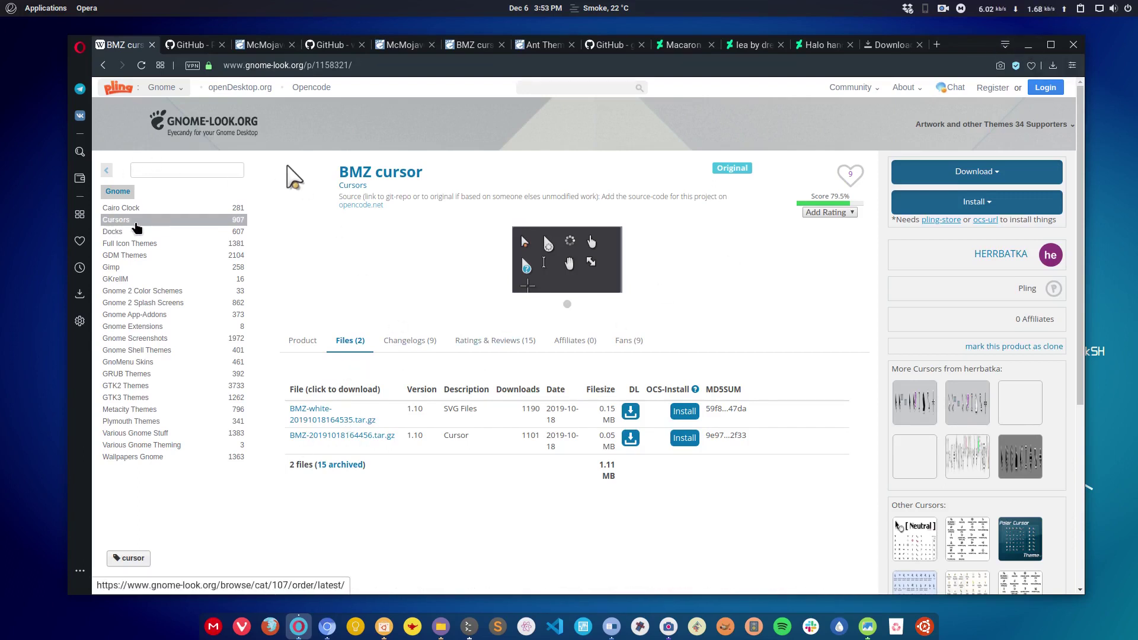
- Download the 0.15 MB BMZ-white tar.gz archive and open it
{"action": "left_click", "coordinate": [973, 172]}
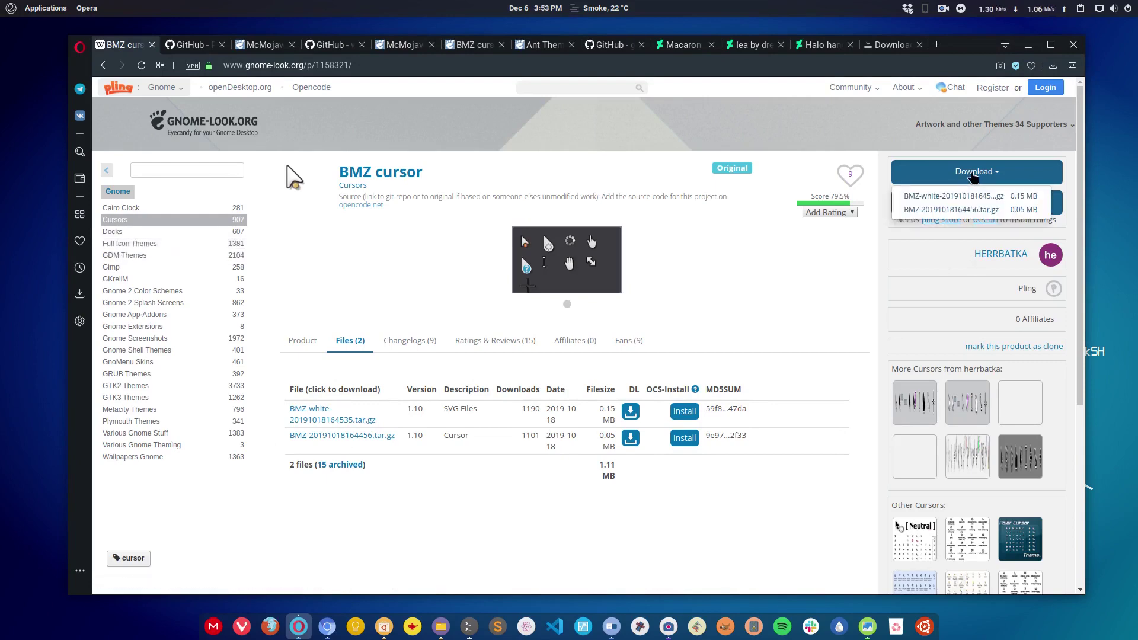
{"action": "left_click", "coordinate": [968, 201]}
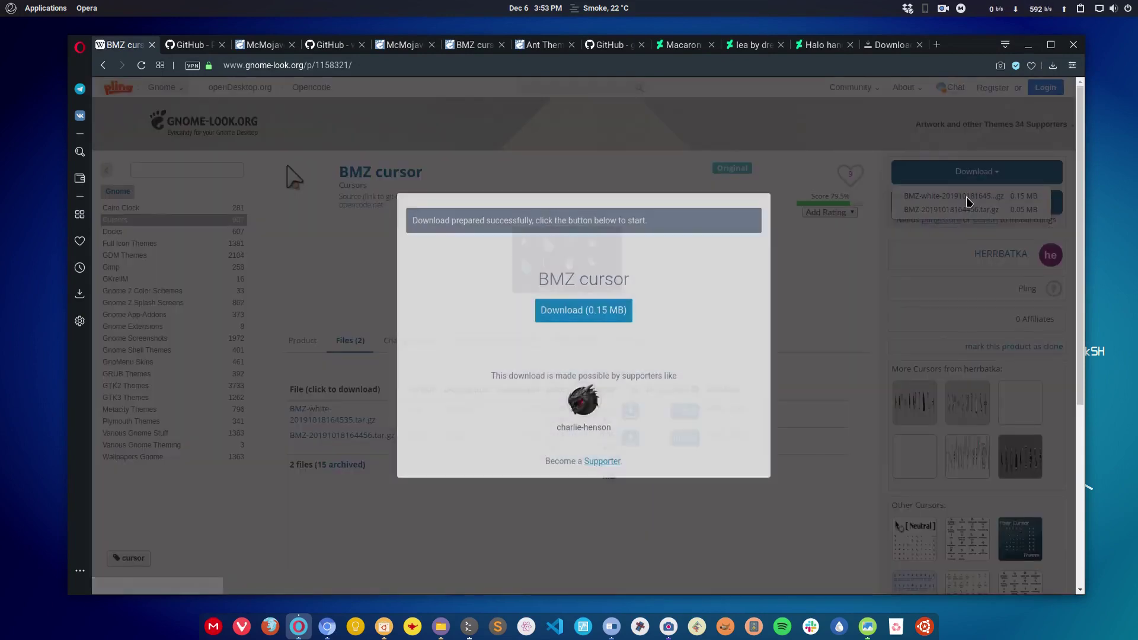
{"action": "left_click", "coordinate": [593, 318]}
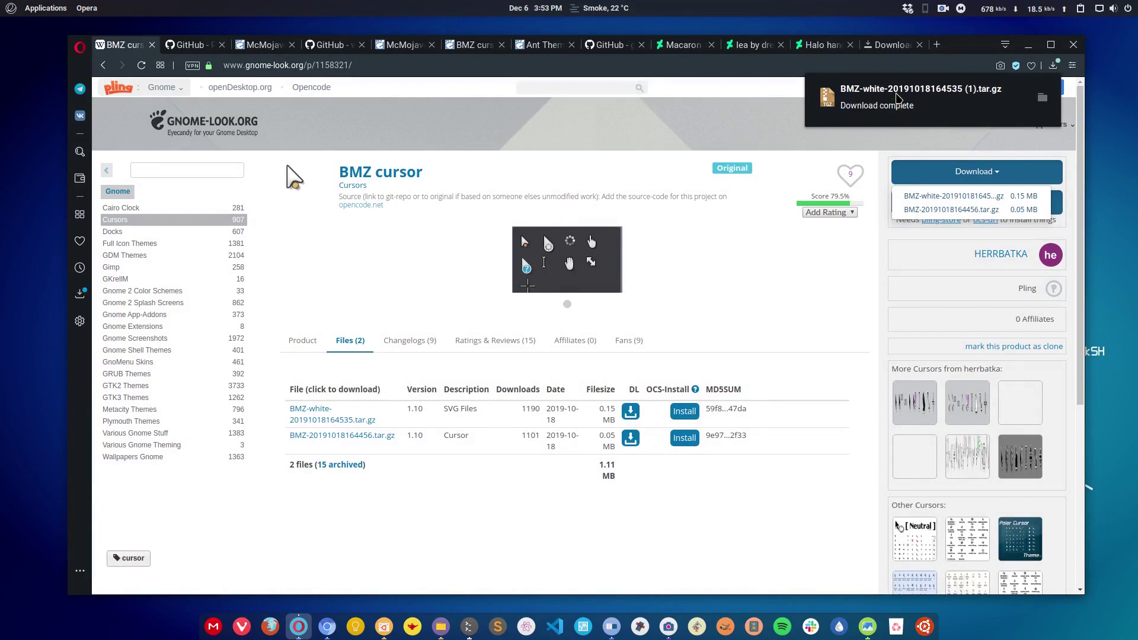
{"action": "left_click", "coordinate": [898, 98]}
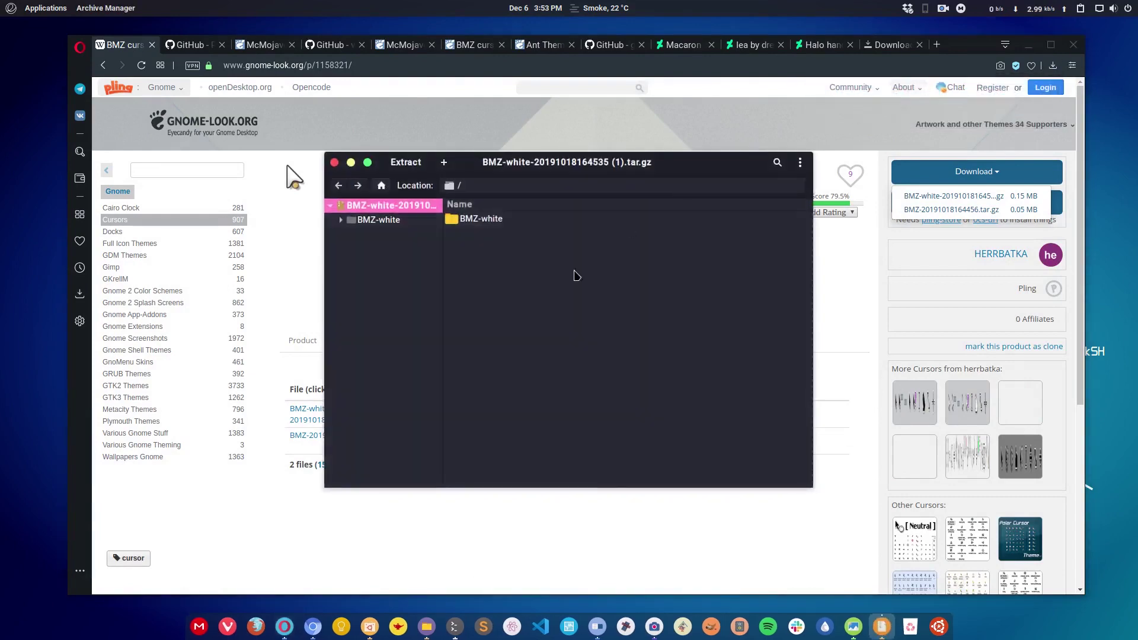
- Extract the BMZ-white folder from the archive into Home and close Archive Manager
{"action": "double_click", "coordinate": [482, 219]}
{"action": "left_click", "coordinate": [338, 185]}
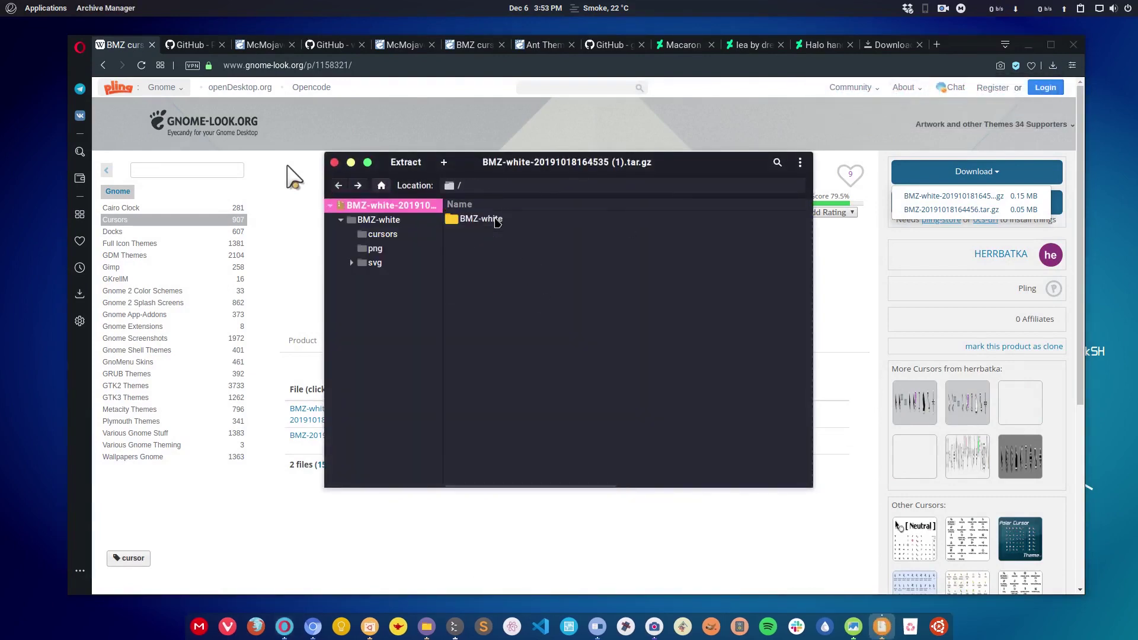
{"action": "left_click", "coordinate": [498, 223]}
{"action": "left_click", "coordinate": [406, 162]}
{"action": "left_click", "coordinate": [234, 148]}
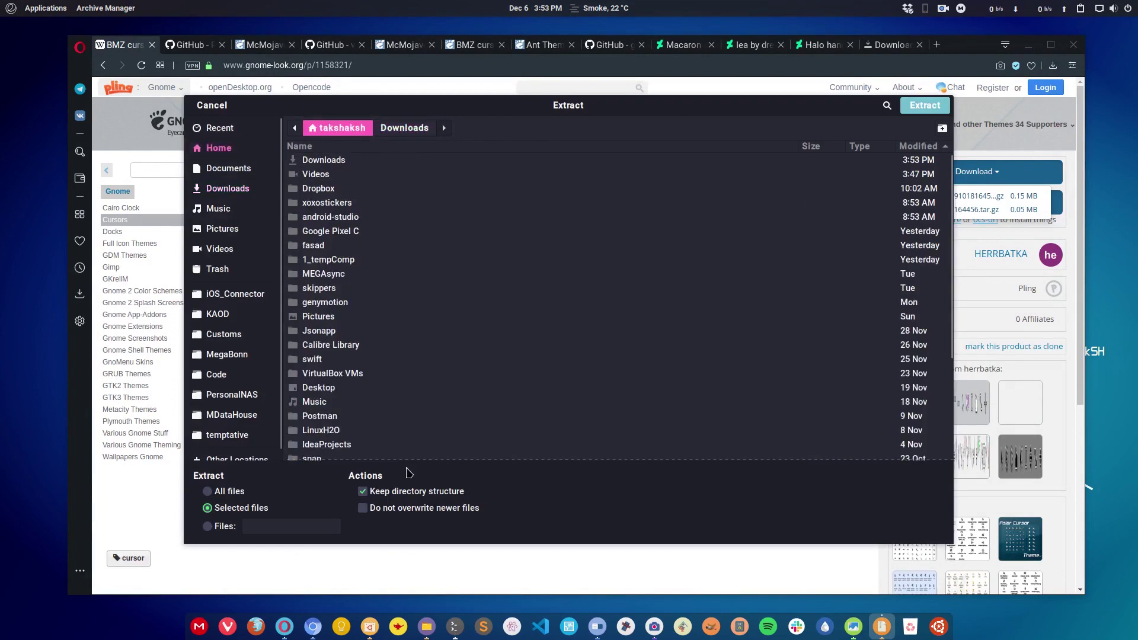
{"action": "left_click", "coordinate": [925, 105]}
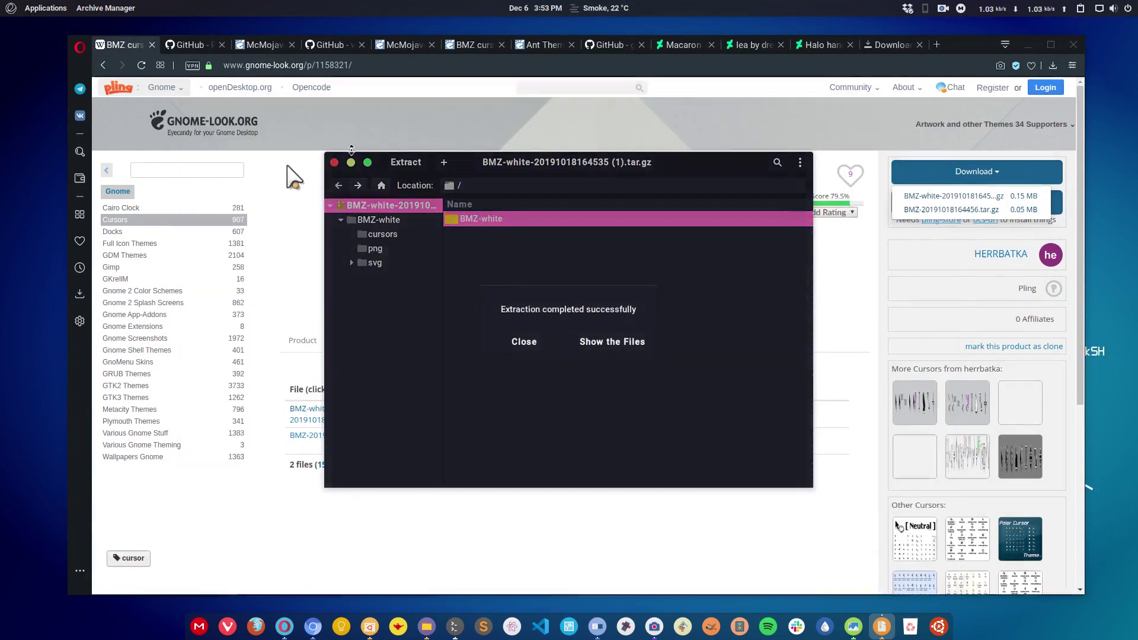
{"action": "left_click", "coordinate": [523, 342]}
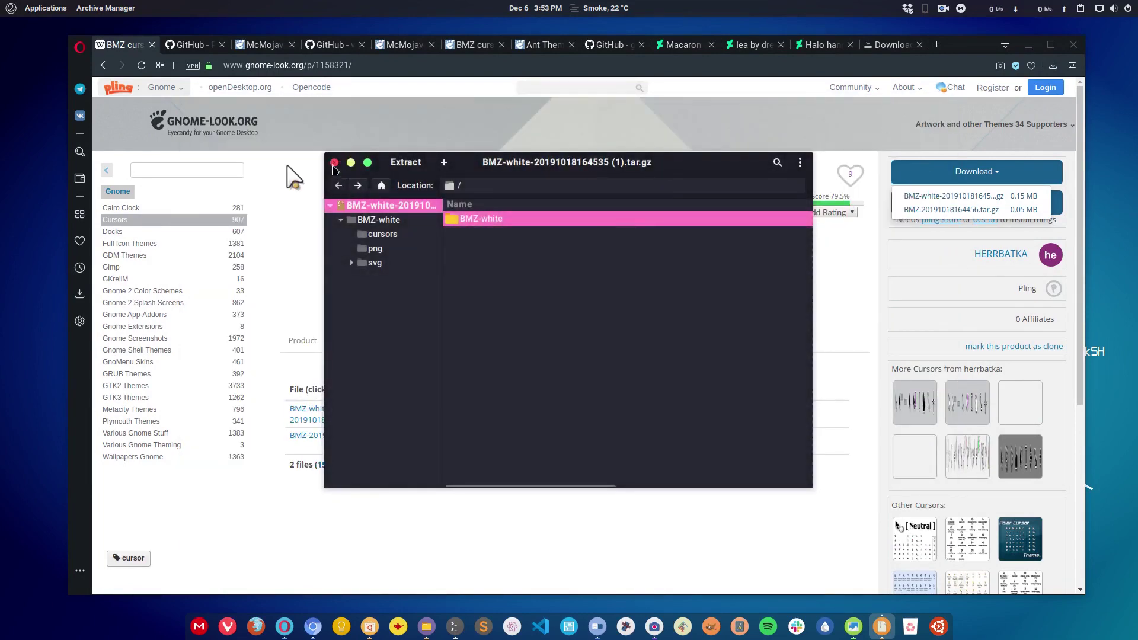
- Minimize Opera, open Home in Files with hidden folders shown, and look inside .icons
{"action": "left_click", "coordinate": [1028, 45]}
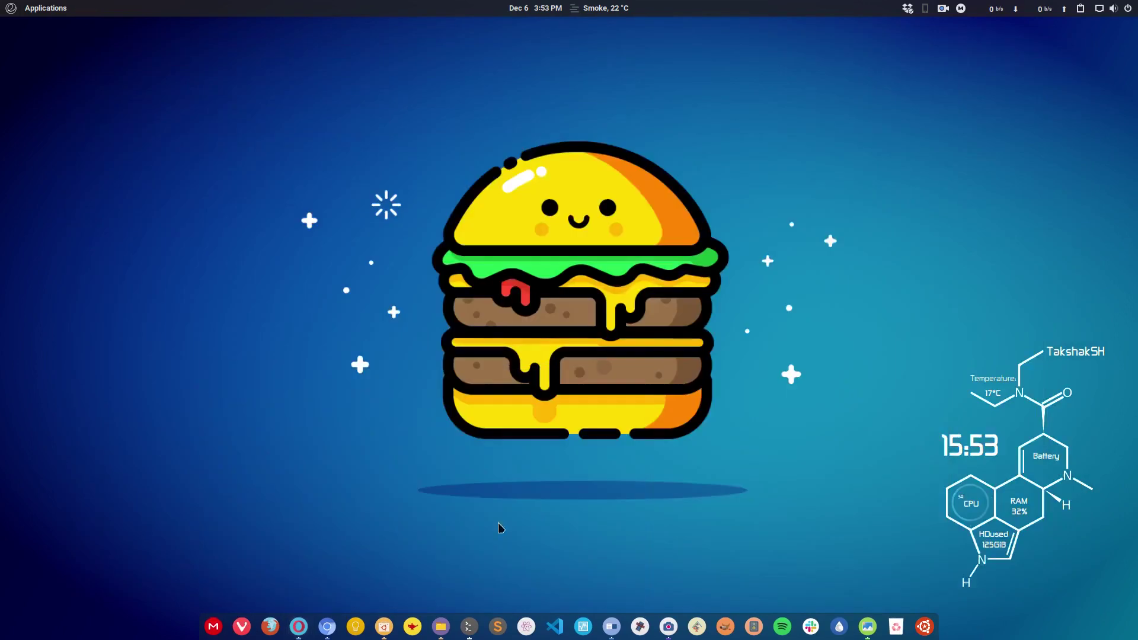
{"action": "left_click", "coordinate": [439, 626]}
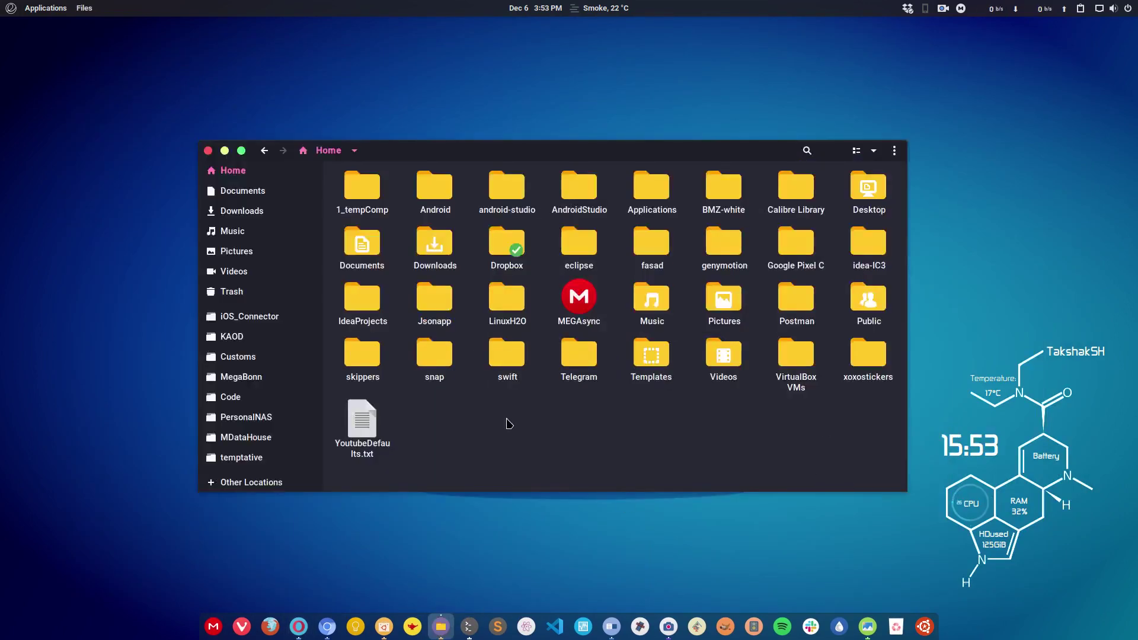
{"action": "key", "text": "ctrl+h"}
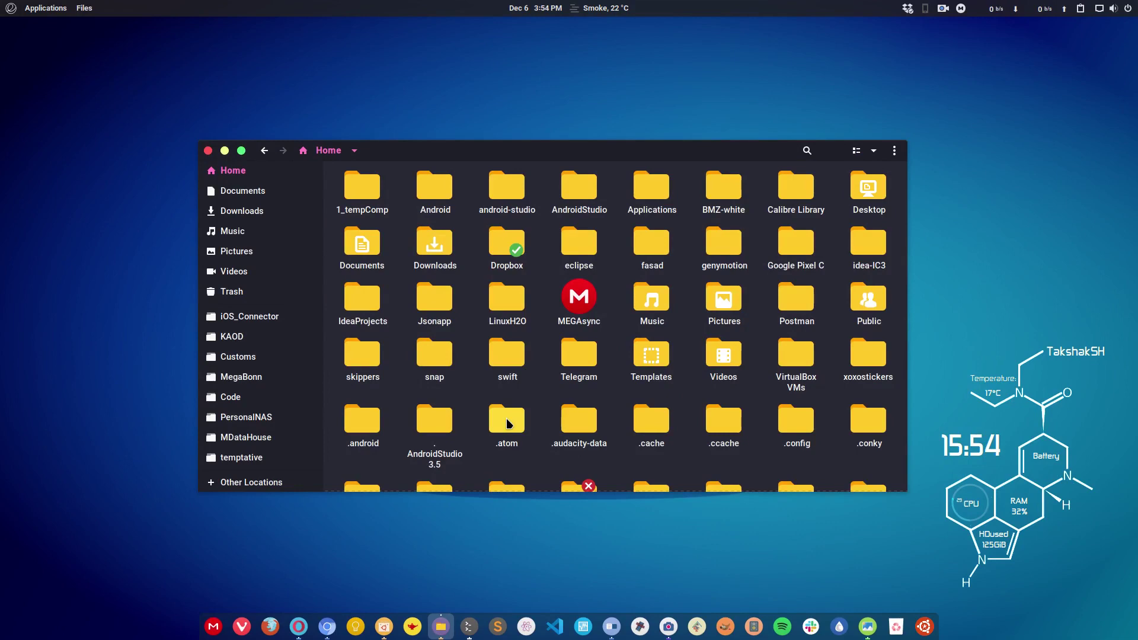
{"action": "scroll", "coordinate": [506, 418], "scroll_direction": "down", "scroll_amount": 5}
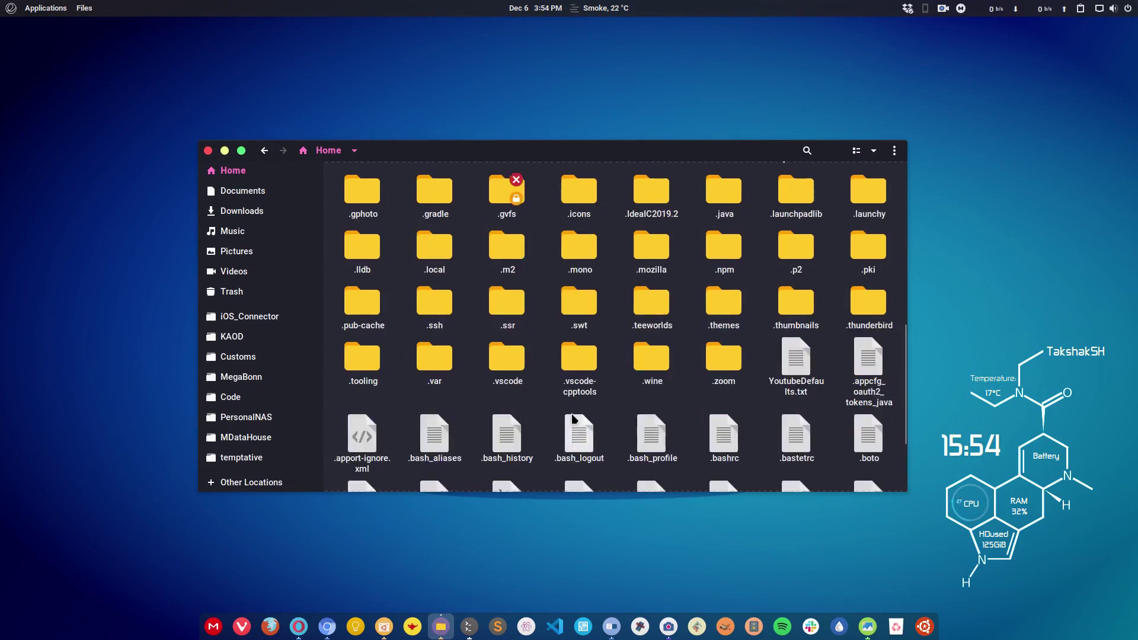
{"action": "scroll", "coordinate": [573, 419], "scroll_direction": "up", "scroll_amount": 2}
{"action": "double_click", "coordinate": [581, 314]}
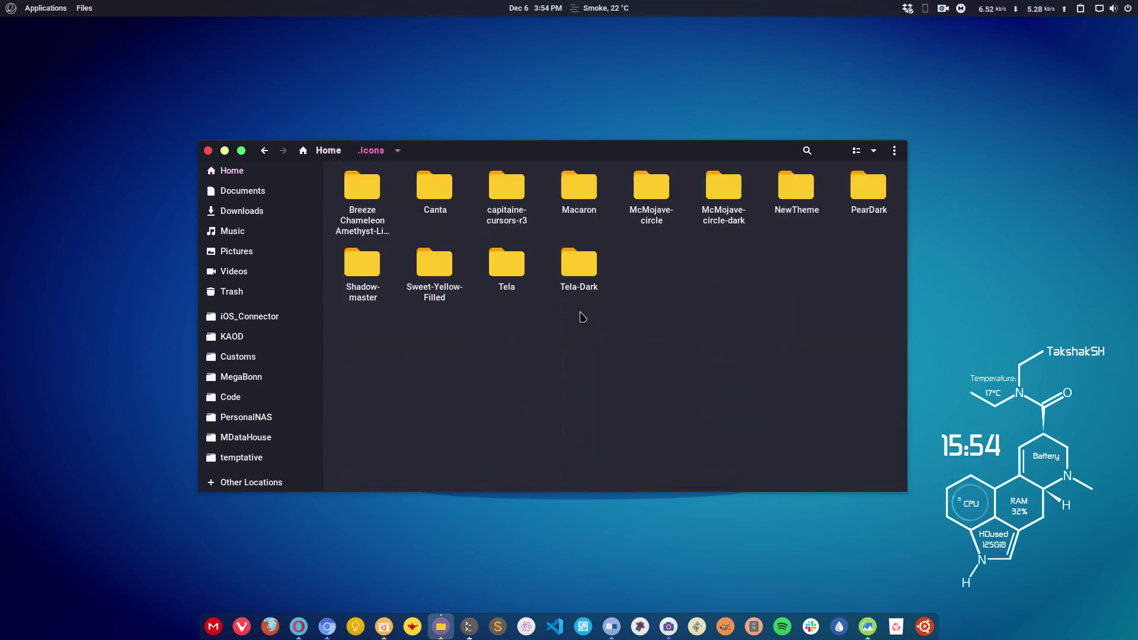
{"action": "left_click", "coordinate": [326, 150]}
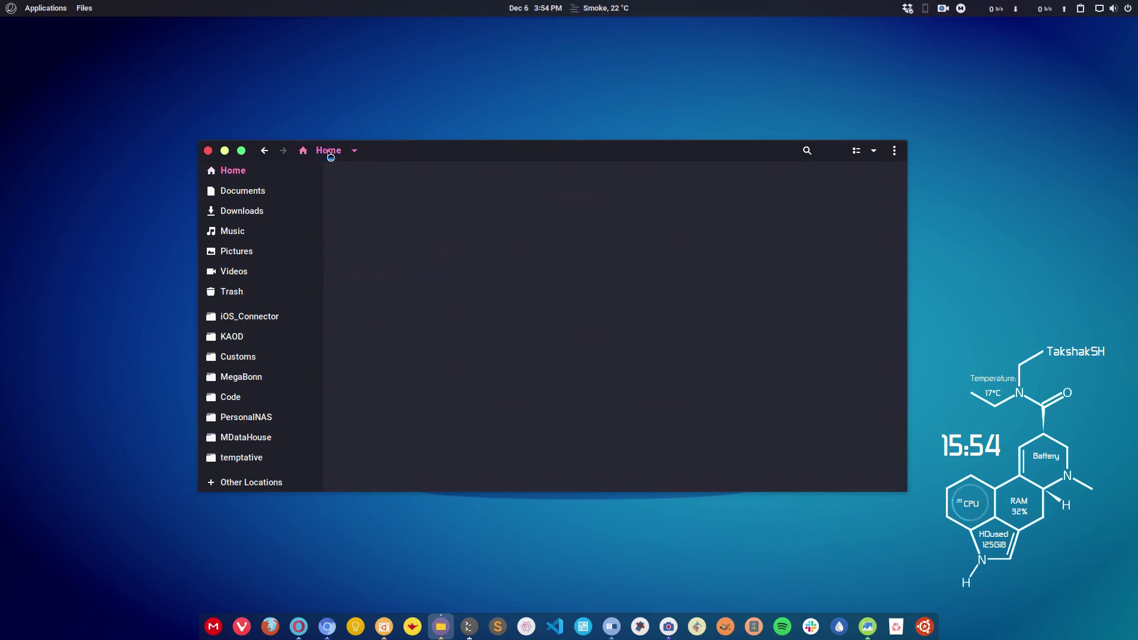
- Open the hidden .themes folder and go back to Home
{"action": "scroll", "coordinate": [533, 403], "scroll_direction": "down", "scroll_amount": 2}
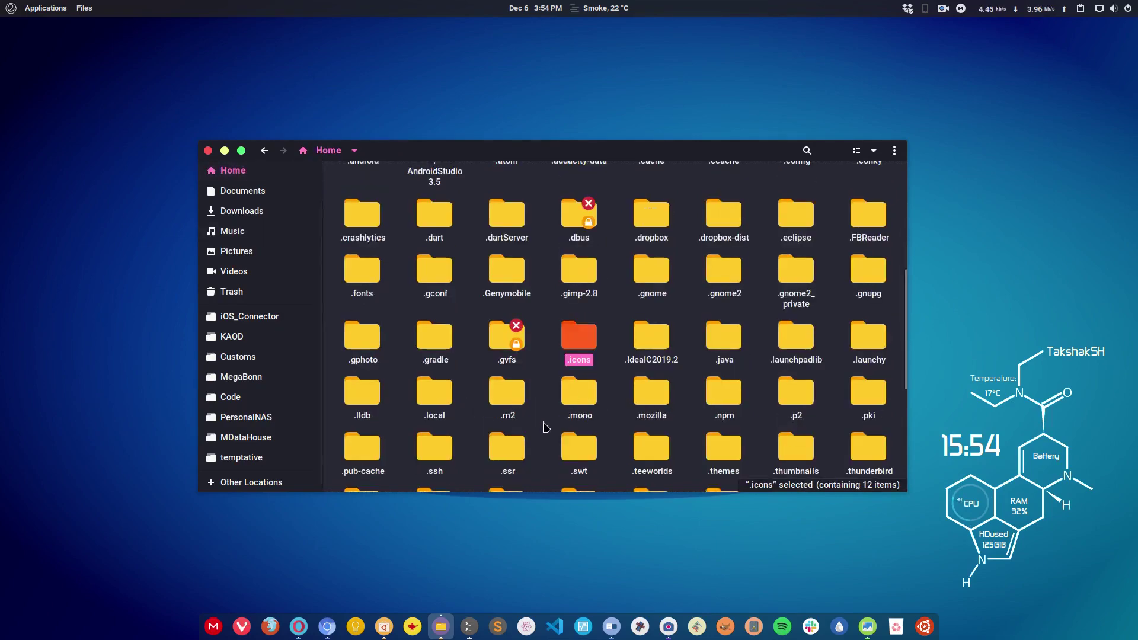
{"action": "scroll", "coordinate": [717, 332], "scroll_direction": "down", "scroll_amount": 2}
{"action": "left_click", "coordinate": [724, 333]}
{"action": "double_click", "coordinate": [724, 334]}
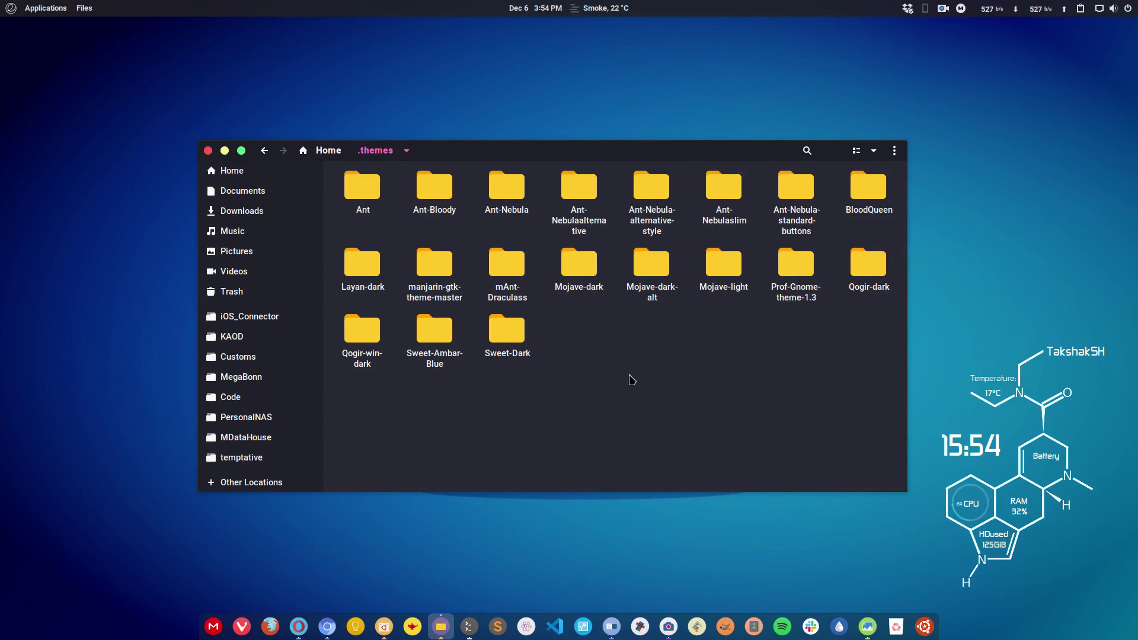
{"action": "left_click", "coordinate": [331, 151]}
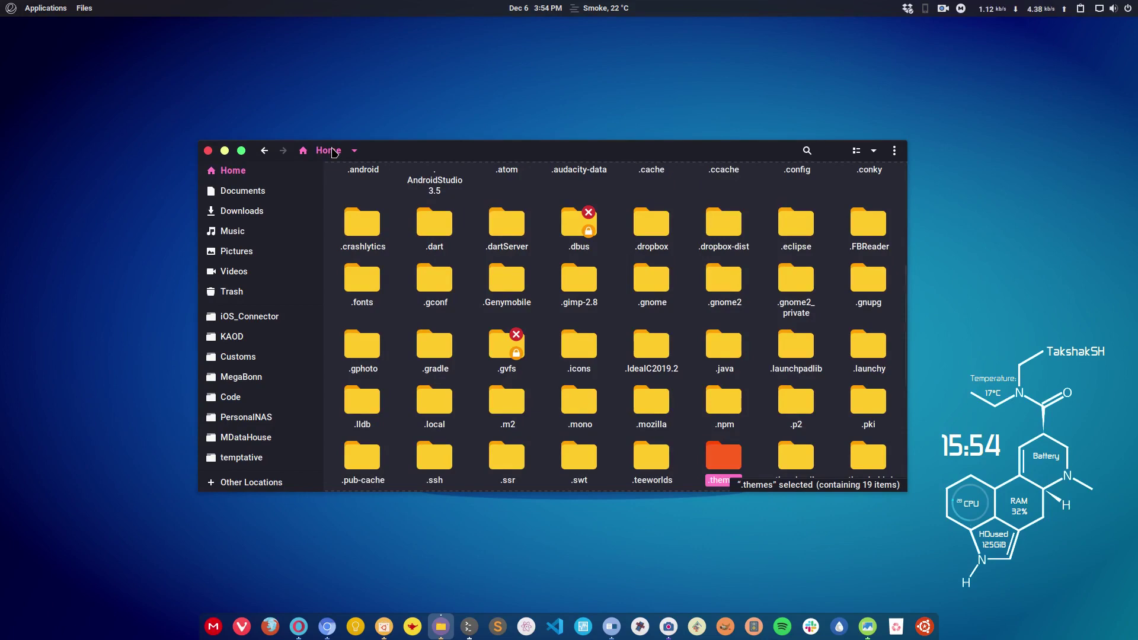
- Select .themes, start a New Folder and cancel it, then minimize Files
{"action": "left_click", "coordinate": [570, 359]}
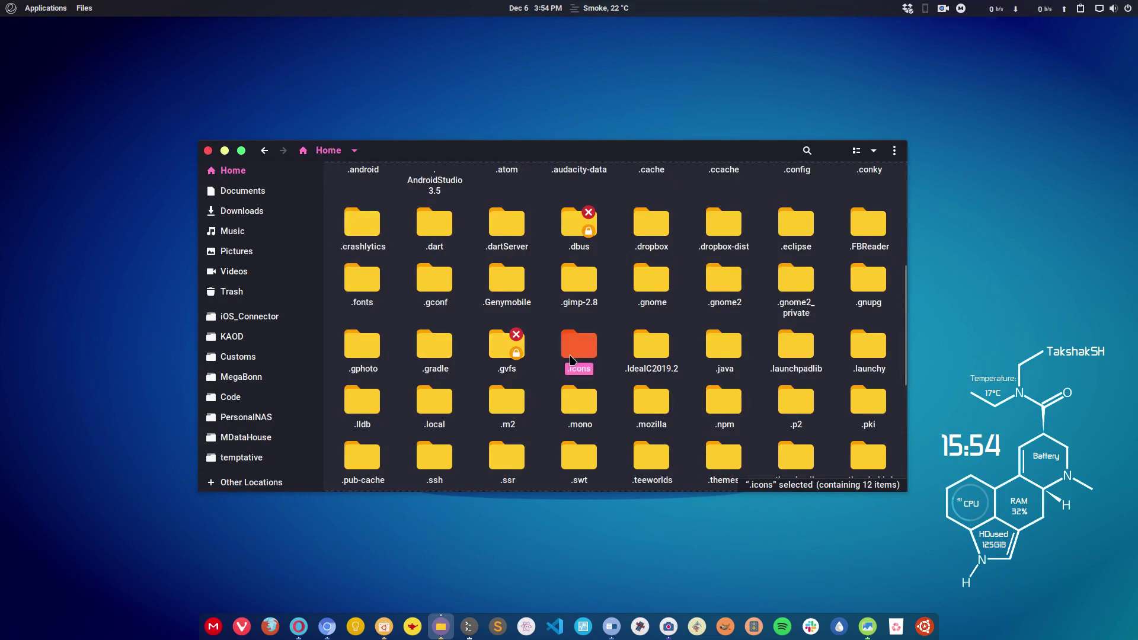
{"action": "scroll", "coordinate": [574, 359], "scroll_direction": "down", "scroll_amount": 3}
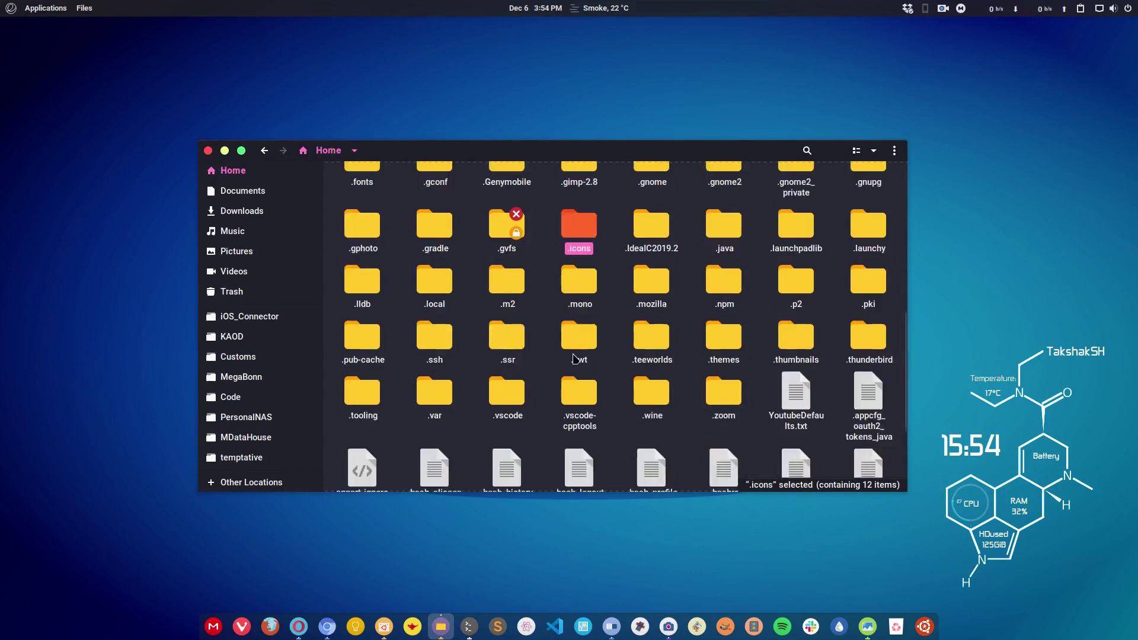
{"action": "left_click", "coordinate": [734, 350]}
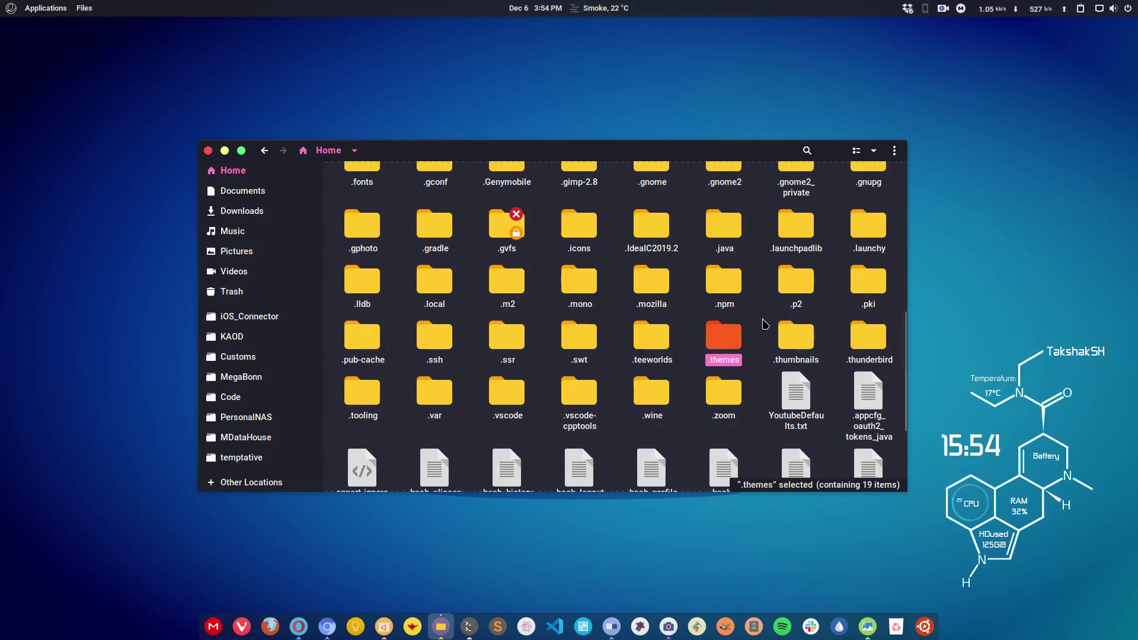
{"action": "right_click", "coordinate": [765, 323]}
{"action": "left_click", "coordinate": [795, 329]}
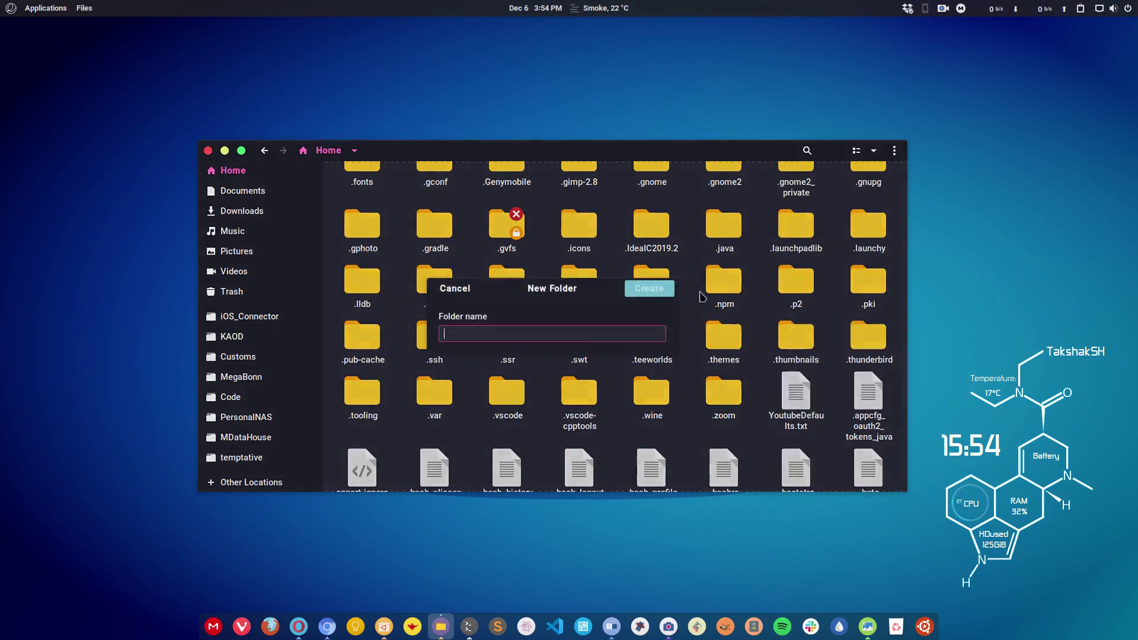
{"action": "left_click", "coordinate": [452, 290]}
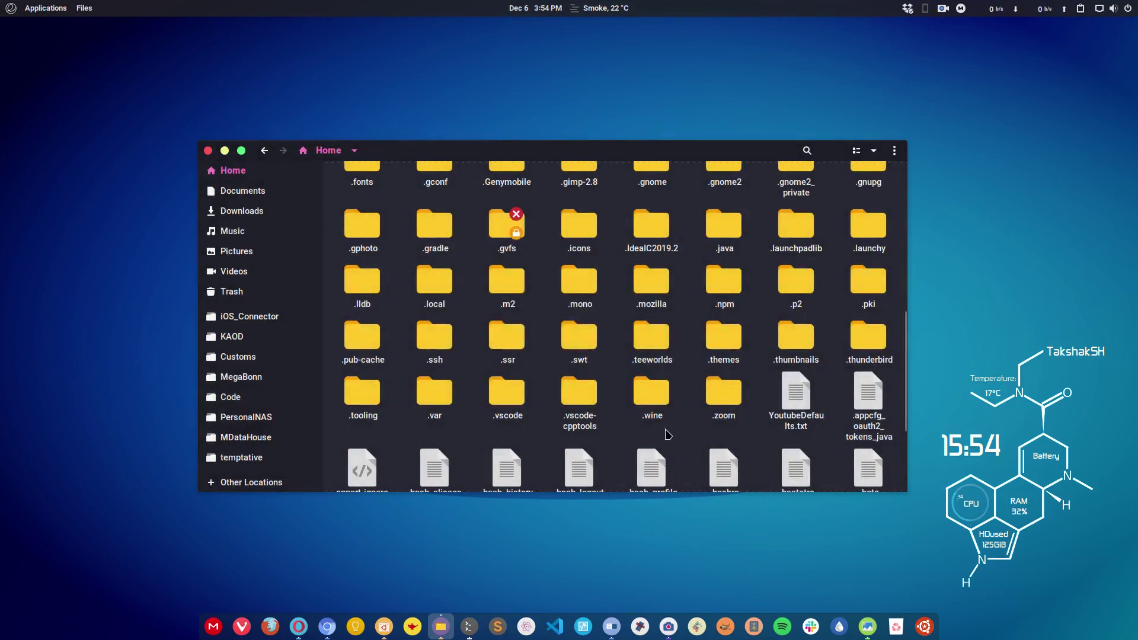
{"action": "left_click", "coordinate": [226, 150]}
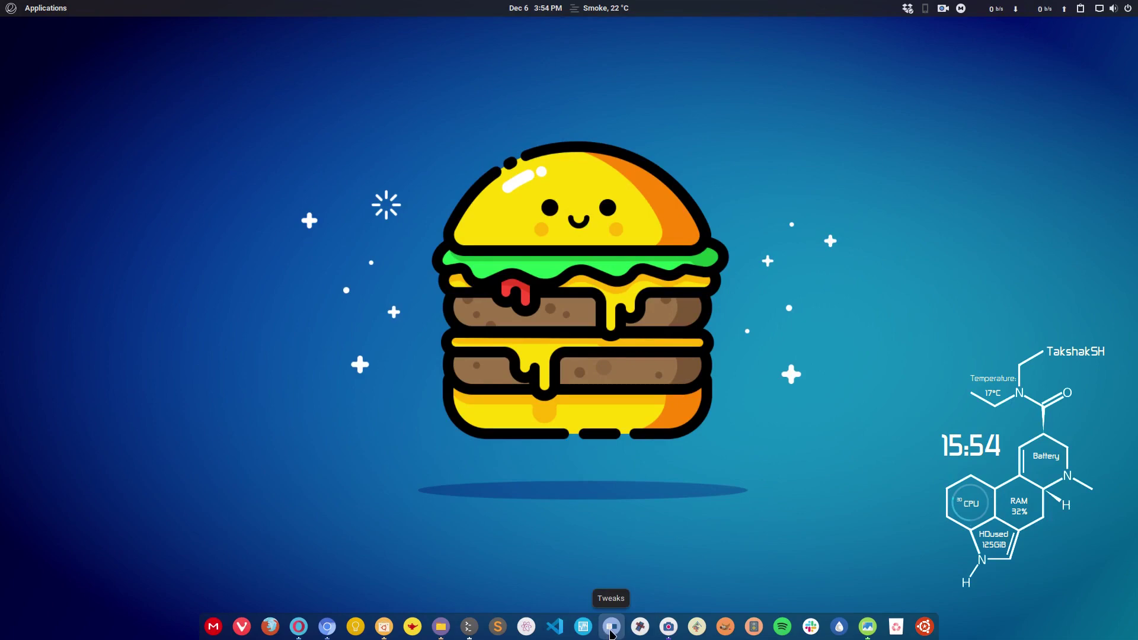
- Launch Tweaks, enlarge its window and scroll the Applications theme list toward Mojave-light
{"action": "left_click", "coordinate": [611, 633]}
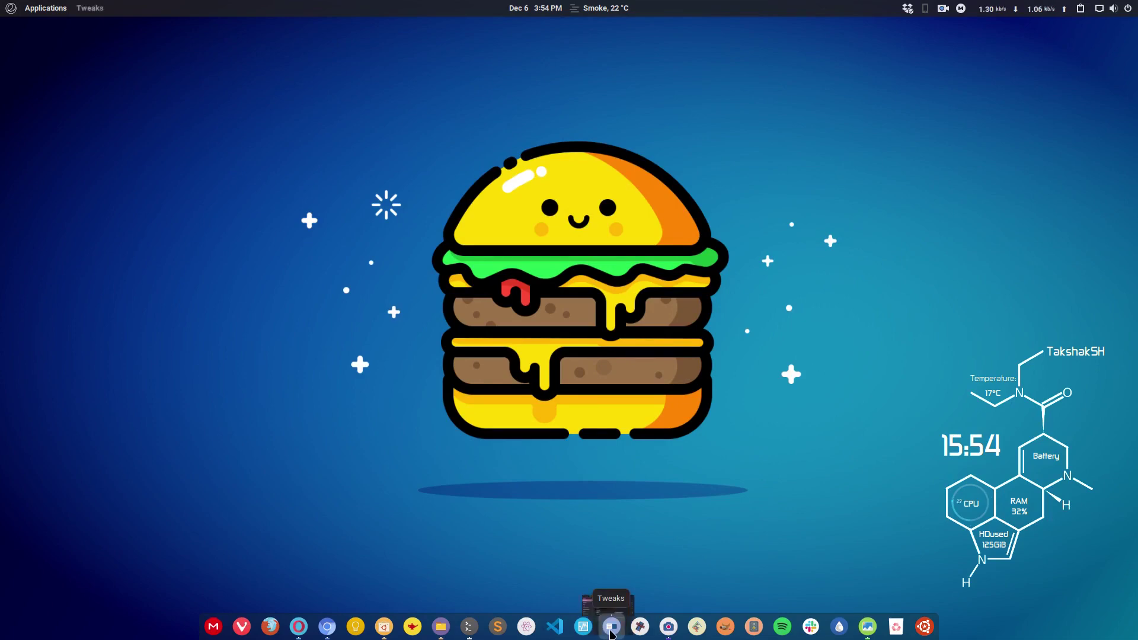
{"action": "left_click_drag", "start_coordinate": [848, 528], "coordinate": [918, 542]}
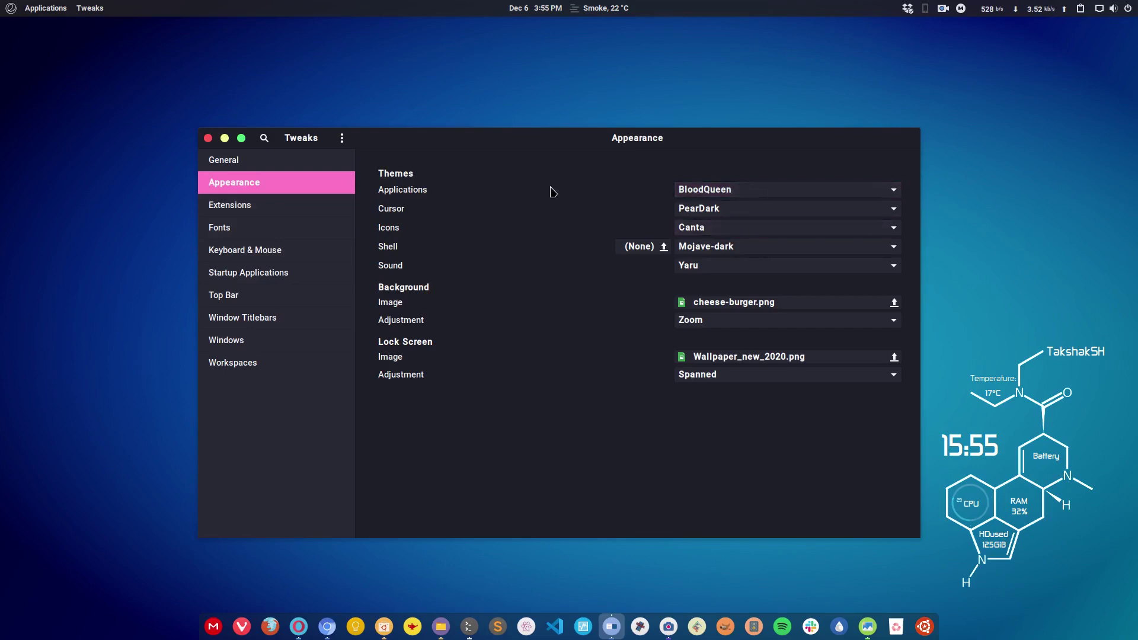
{"action": "left_click", "coordinate": [729, 189]}
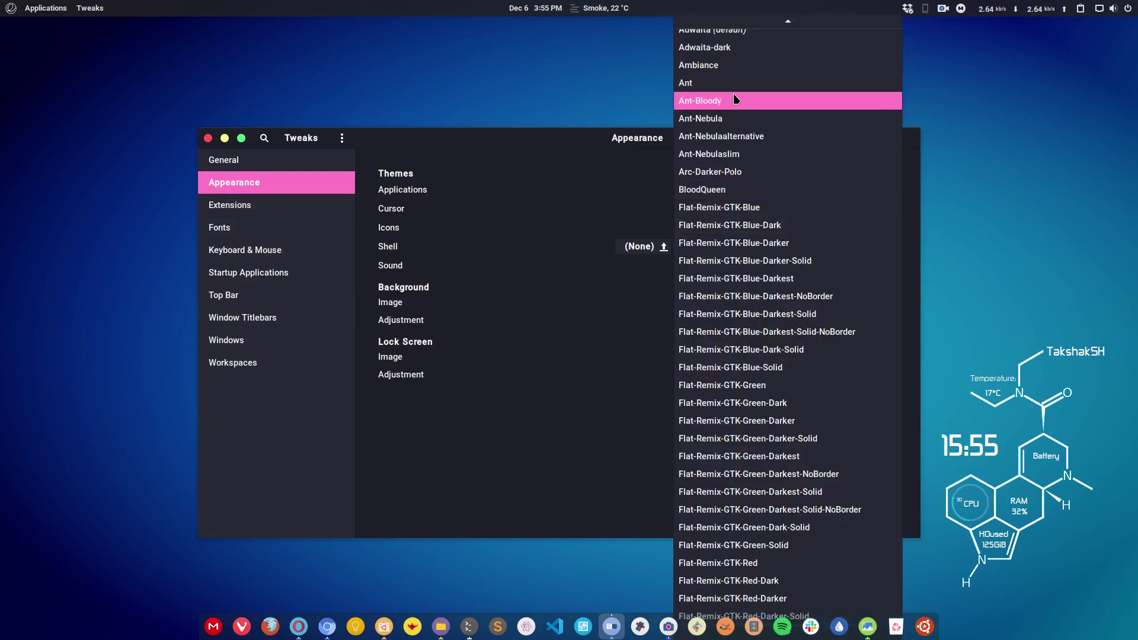
{"action": "scroll", "coordinate": [753, 474], "scroll_direction": "down", "scroll_amount": 5}
{"action": "scroll", "coordinate": [754, 505], "scroll_direction": "down", "scroll_amount": 10}
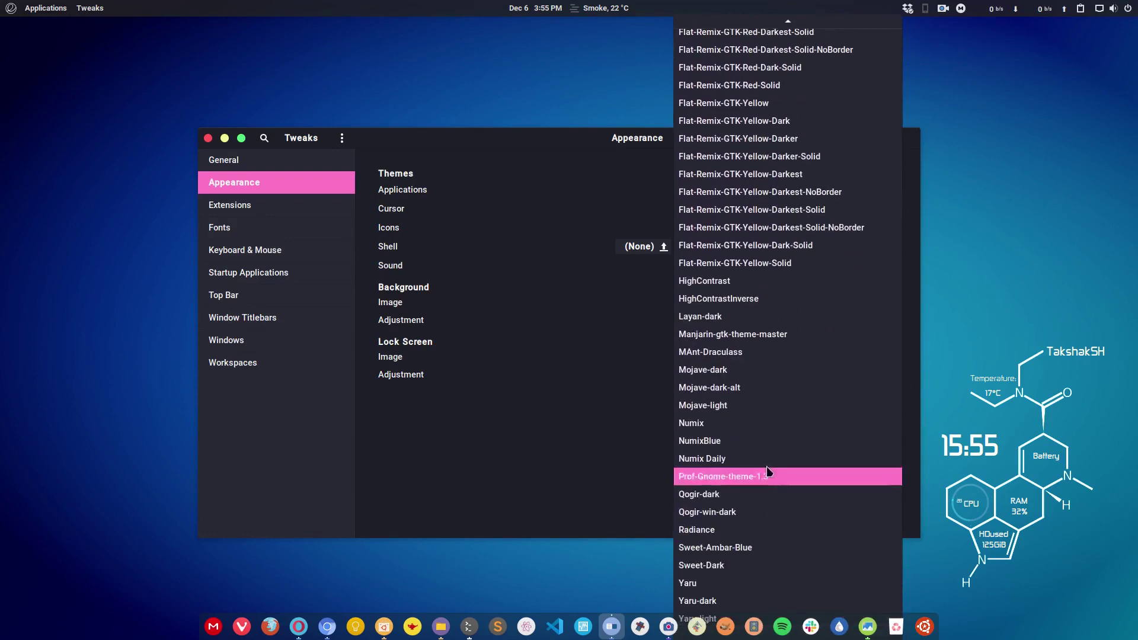
- Apply Mojave-light as the Applications theme and Paper as the cursor theme
{"action": "left_click", "coordinate": [756, 404]}
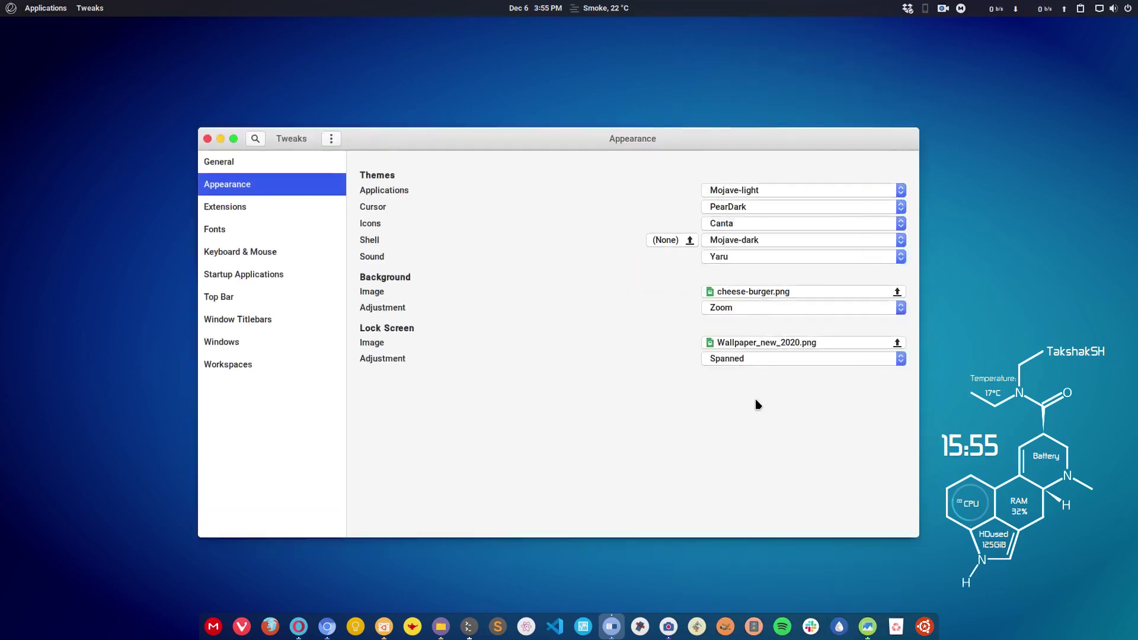
{"action": "left_click", "coordinate": [747, 210]}
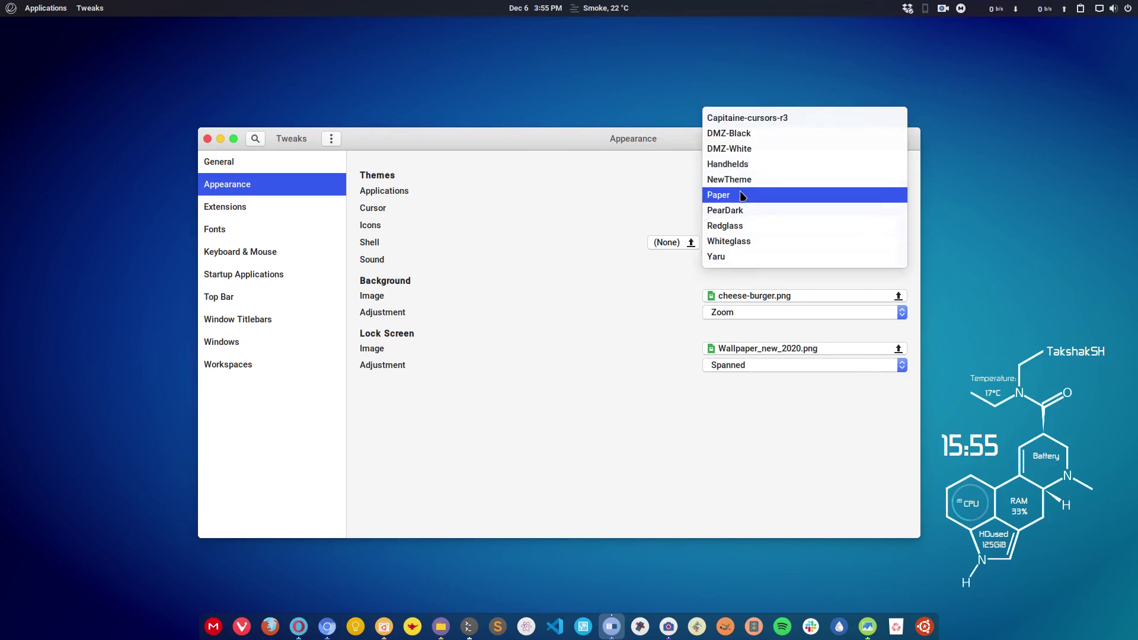
{"action": "left_click", "coordinate": [741, 196]}
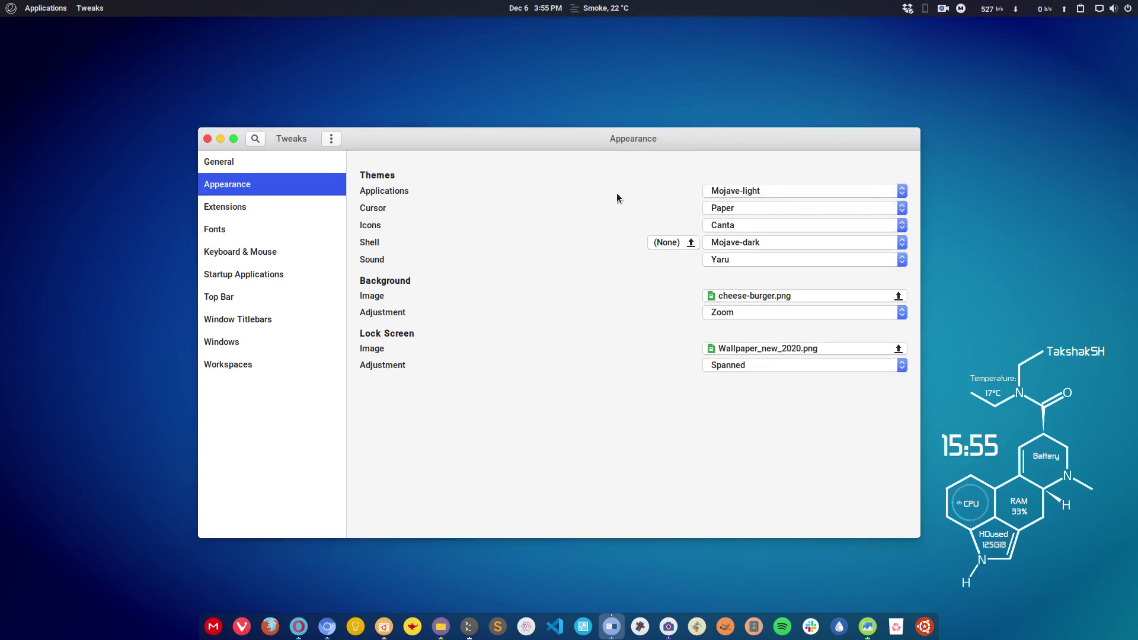
- Try EPapirus as the icon theme, then switch icons back to Canta
{"action": "left_click", "coordinate": [794, 227]}
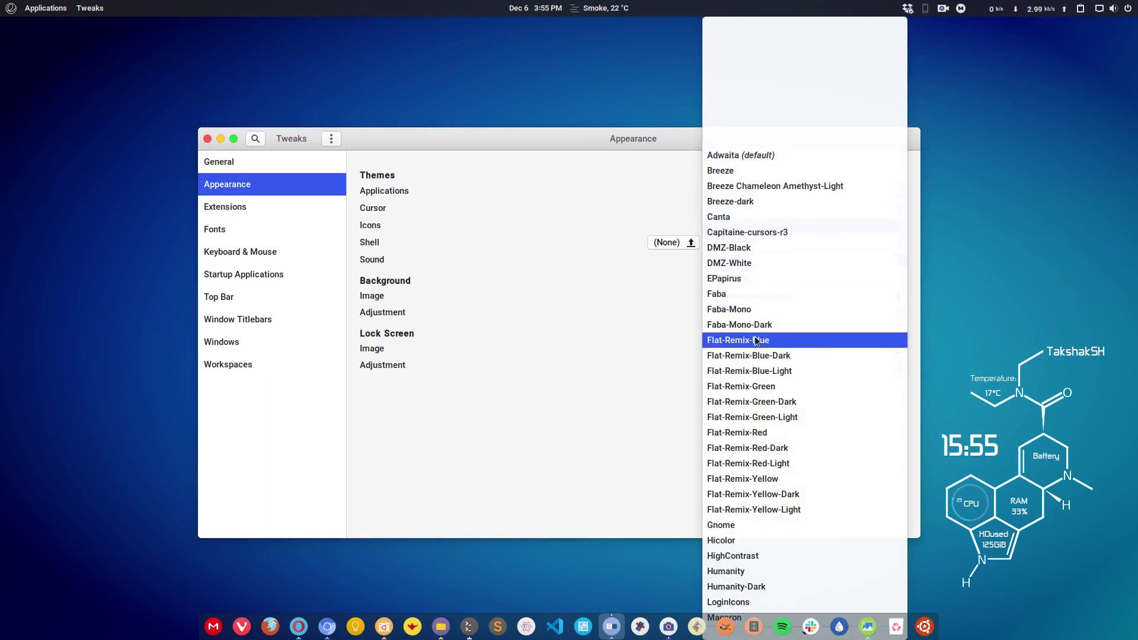
{"action": "left_click", "coordinate": [755, 277]}
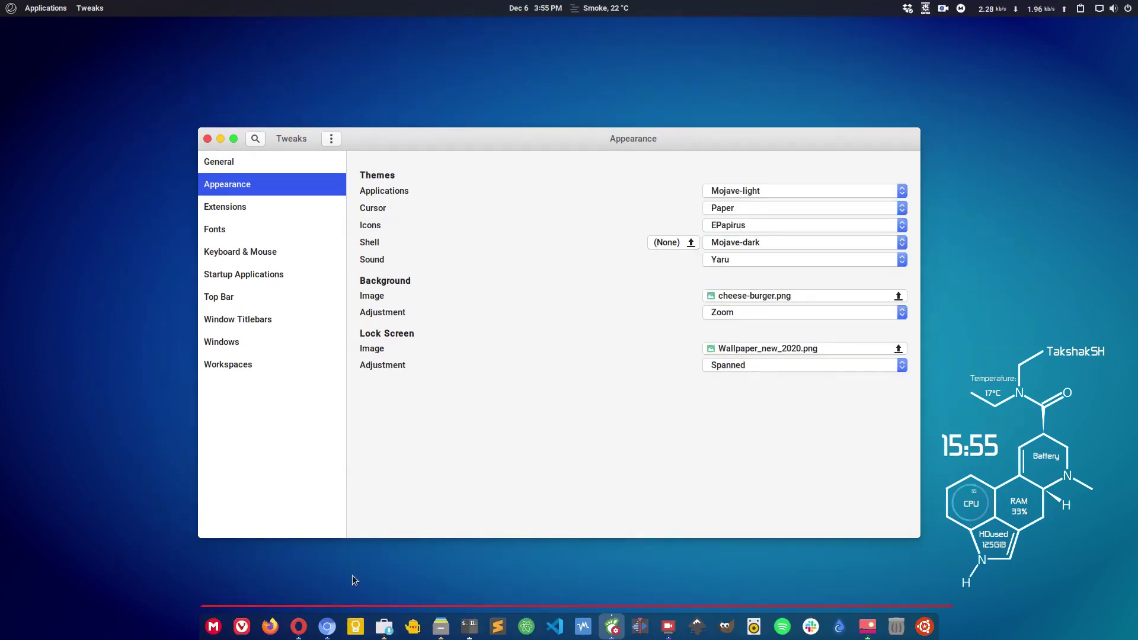
{"action": "left_click", "coordinate": [752, 225]}
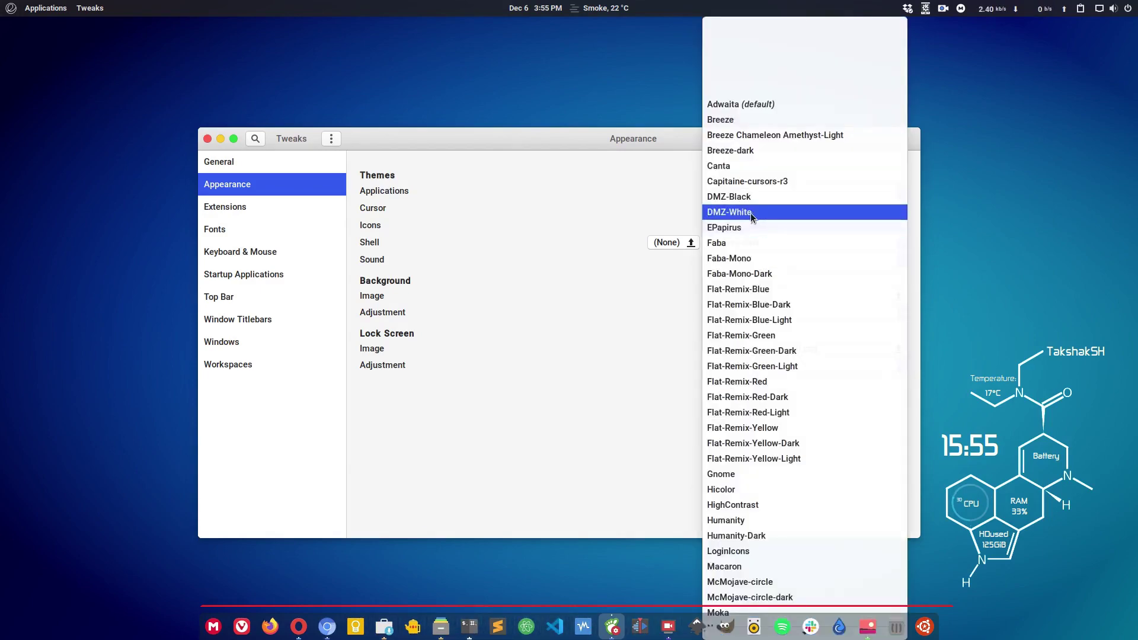
{"action": "left_click", "coordinate": [759, 167]}
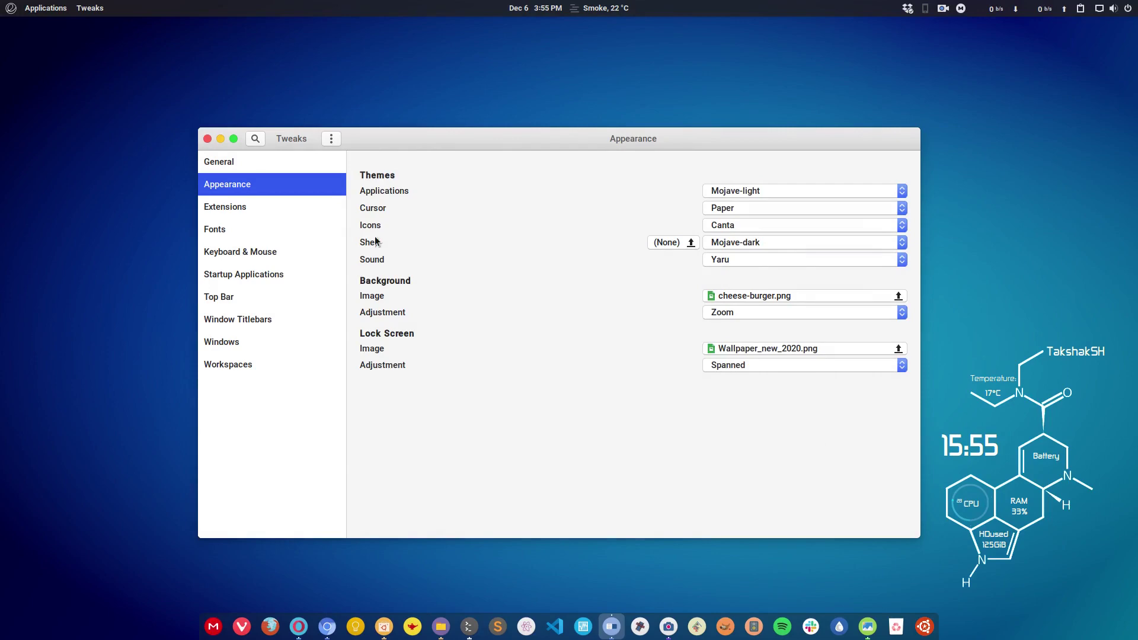
- Apply Qogir-dark as the shell theme, dismissing the weather popup along the way
{"action": "left_click", "coordinate": [752, 243]}
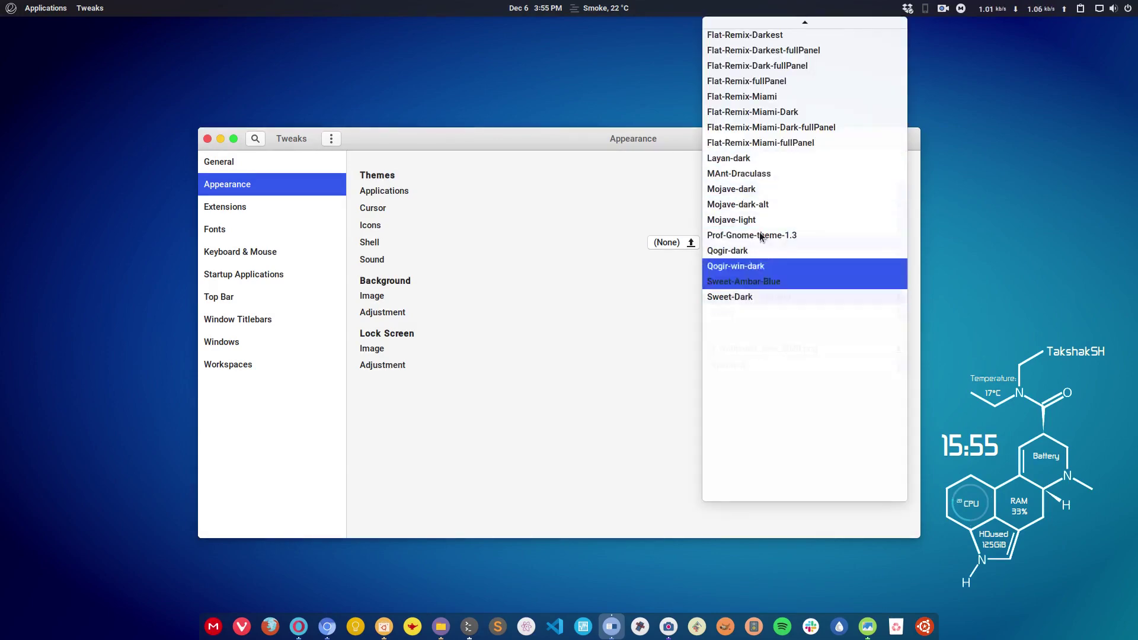
{"action": "left_click", "coordinate": [544, 337]}
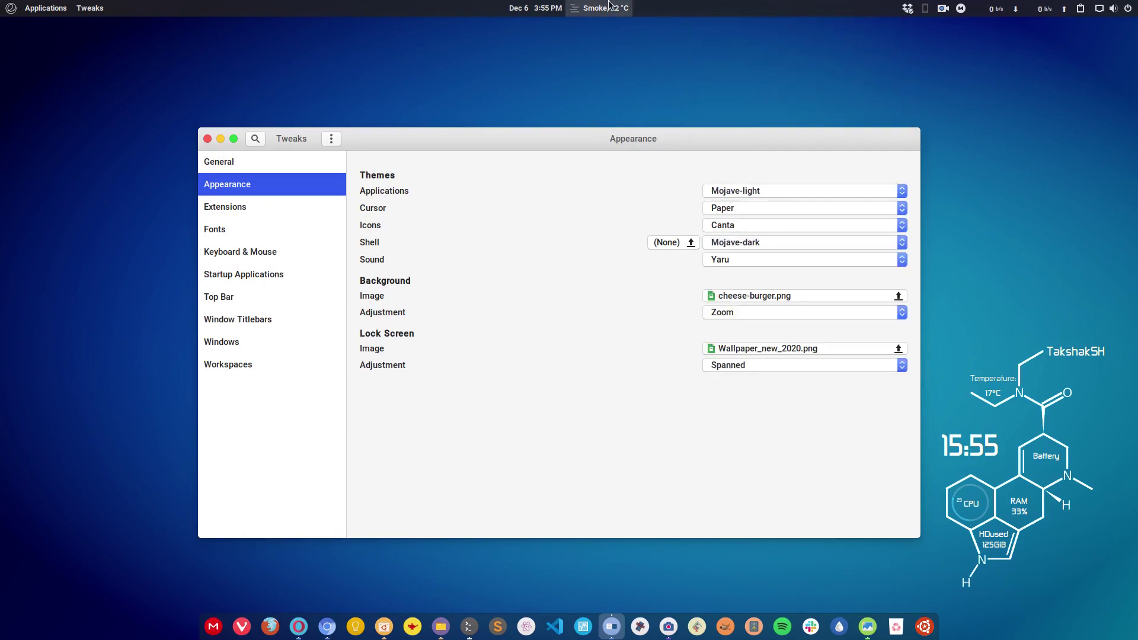
{"action": "left_click", "coordinate": [611, 8]}
{"action": "left_click", "coordinate": [565, 343]}
{"action": "left_click", "coordinate": [752, 243]}
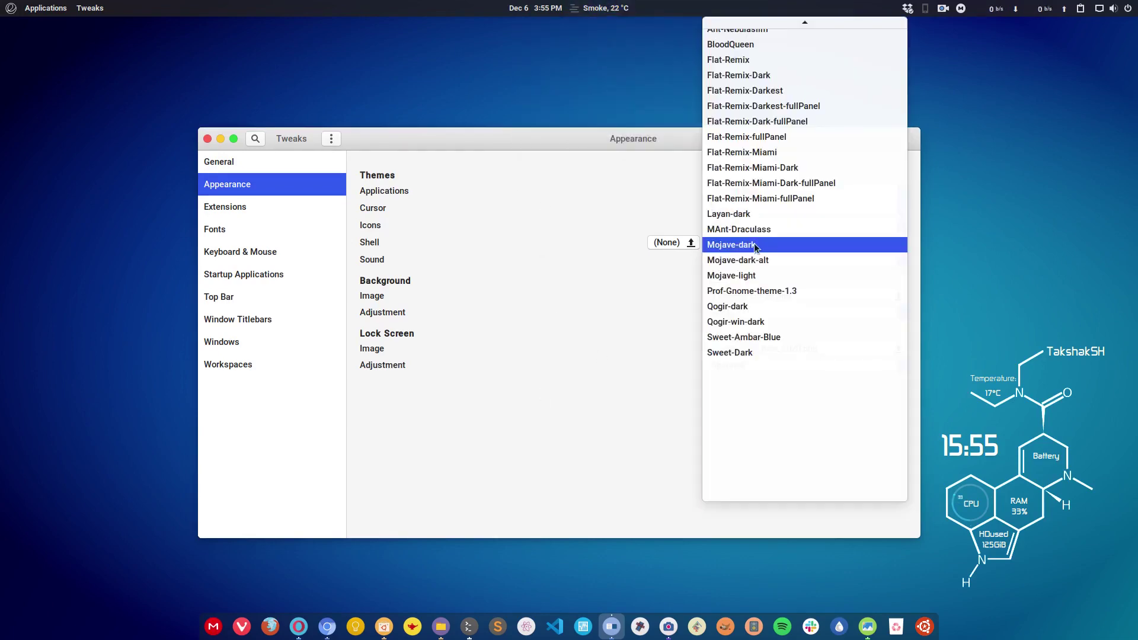
{"action": "left_click", "coordinate": [756, 306]}
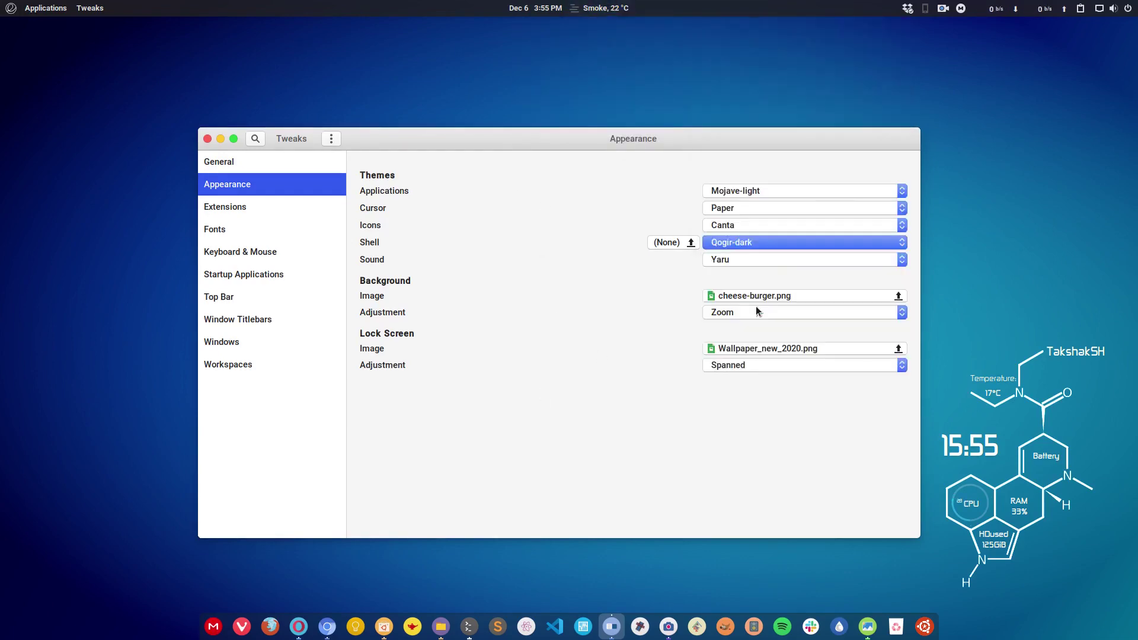
{"action": "left_click", "coordinate": [596, 3]}
{"action": "key", "text": "ctrl+F9"}
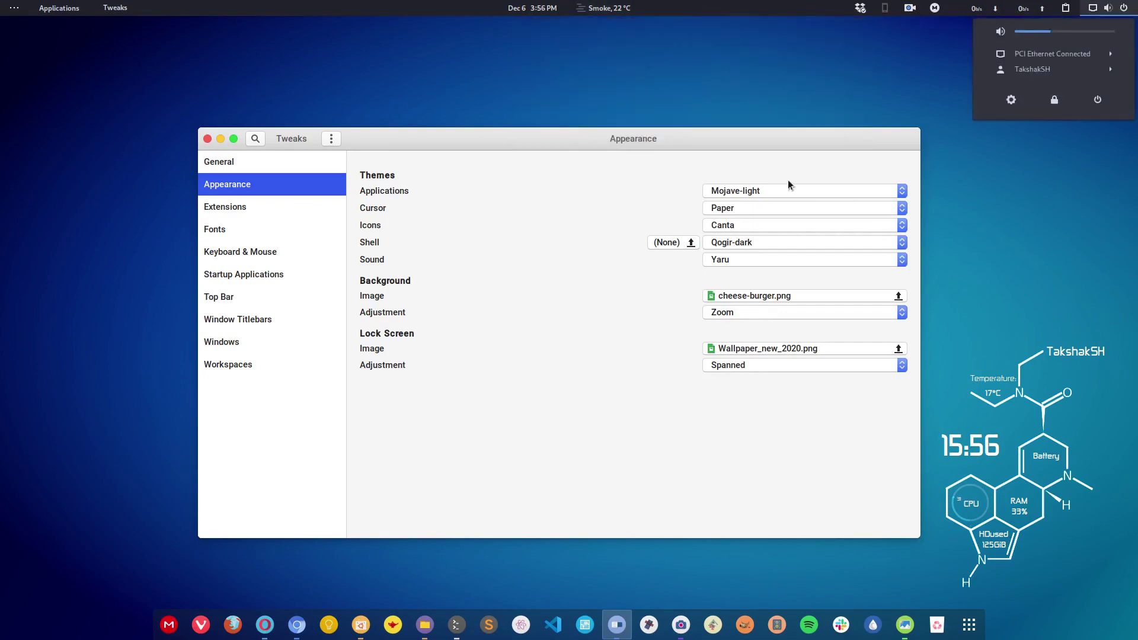
- Try Mojave-light as the shell theme, then settle on Mojave-dark-alt
{"action": "left_click", "coordinate": [756, 247]}
{"action": "left_click", "coordinate": [756, 246]}
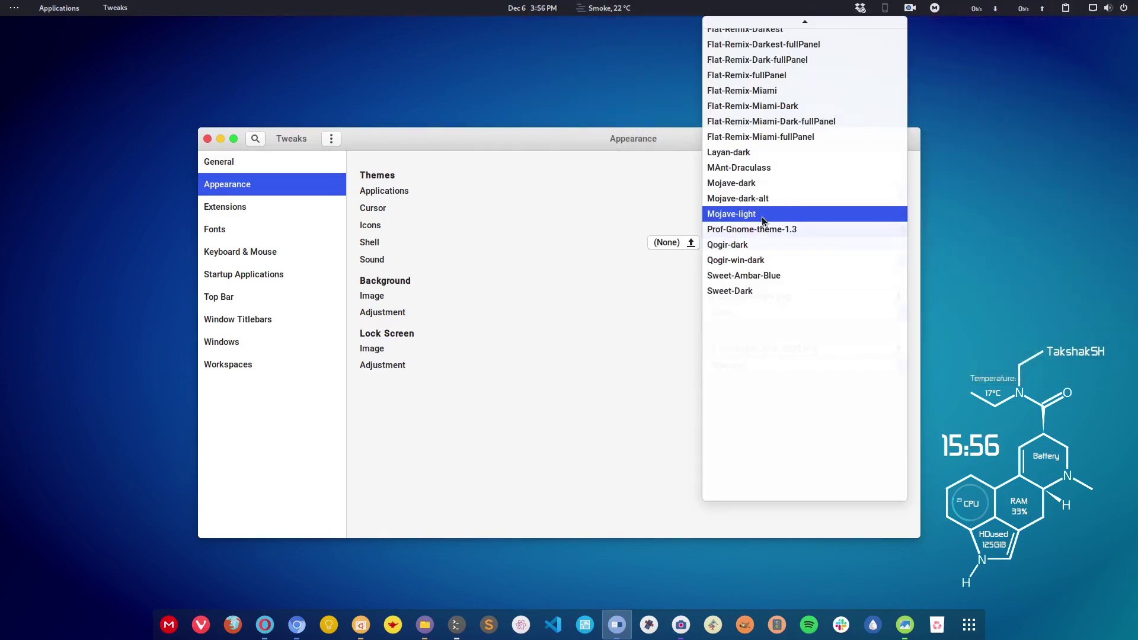
{"action": "left_click", "coordinate": [762, 220]}
{"action": "left_click", "coordinate": [1112, 8]}
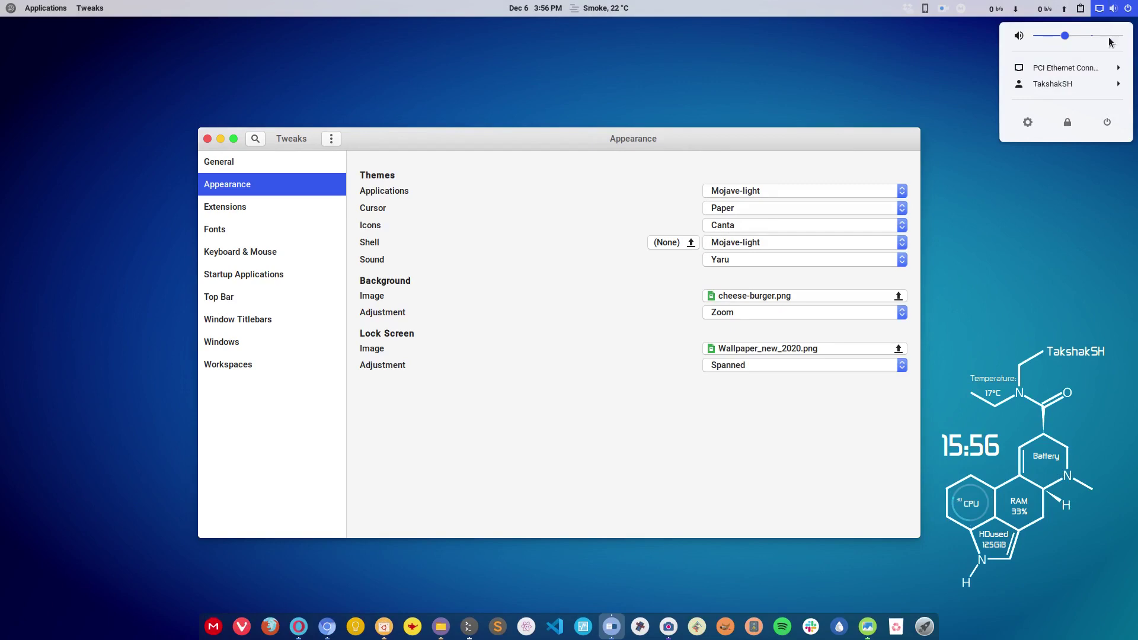
{"action": "left_click", "coordinate": [747, 243]}
{"action": "left_click", "coordinate": [745, 233]}
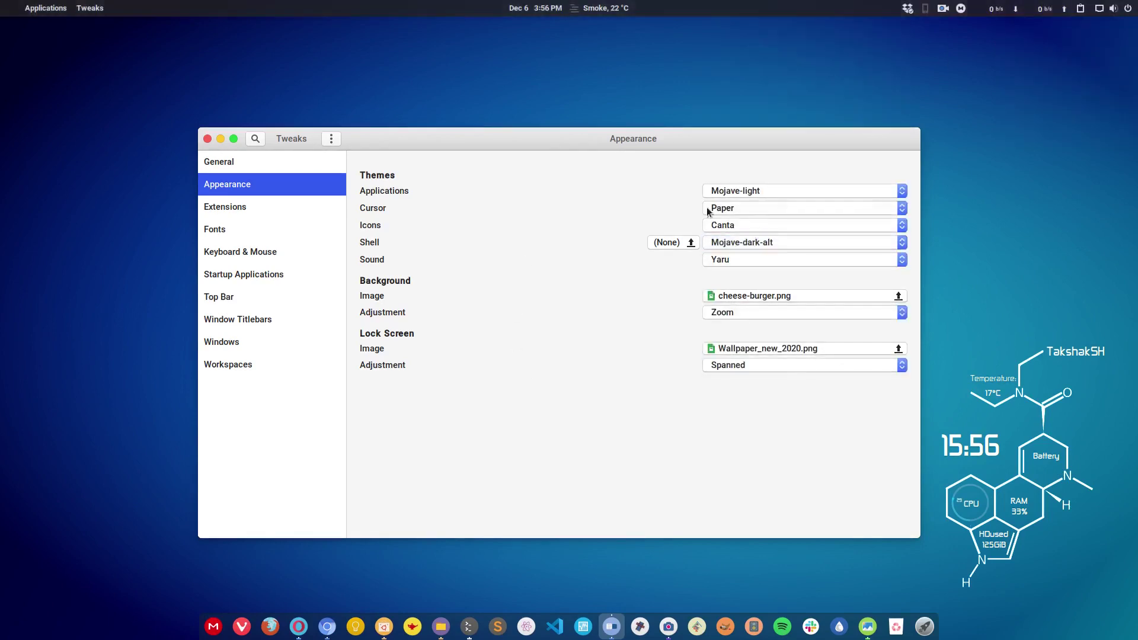
- Minimize Tweaks, then view and dismiss the New Delhi weather forecast (Smoke, 22 °C)
{"action": "left_click", "coordinate": [221, 139]}
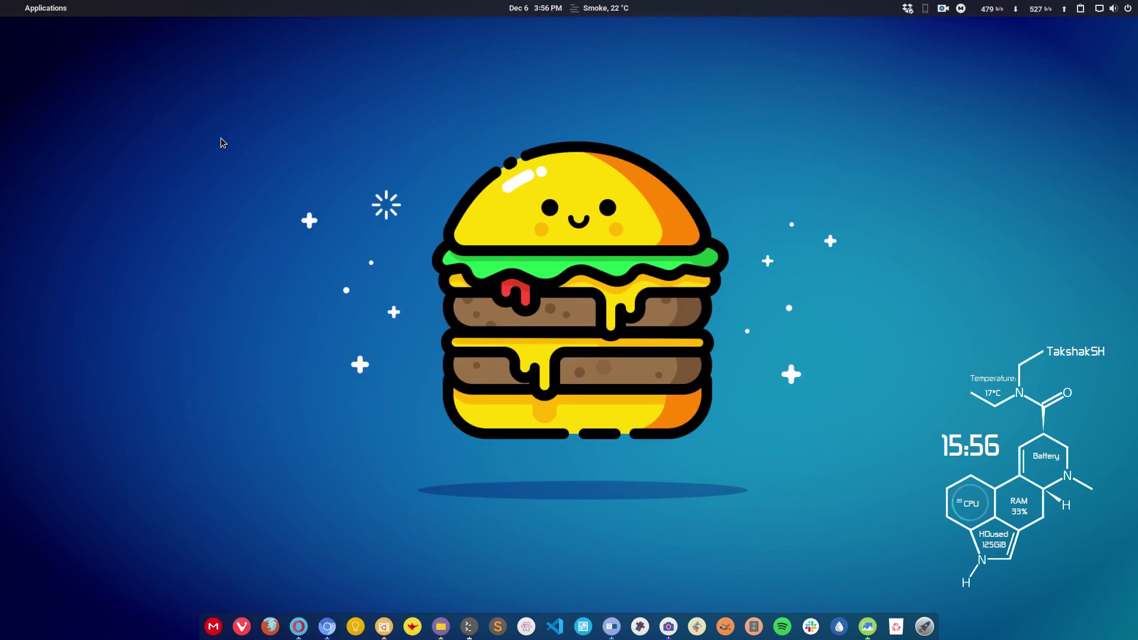
{"action": "left_click", "coordinate": [629, 8]}
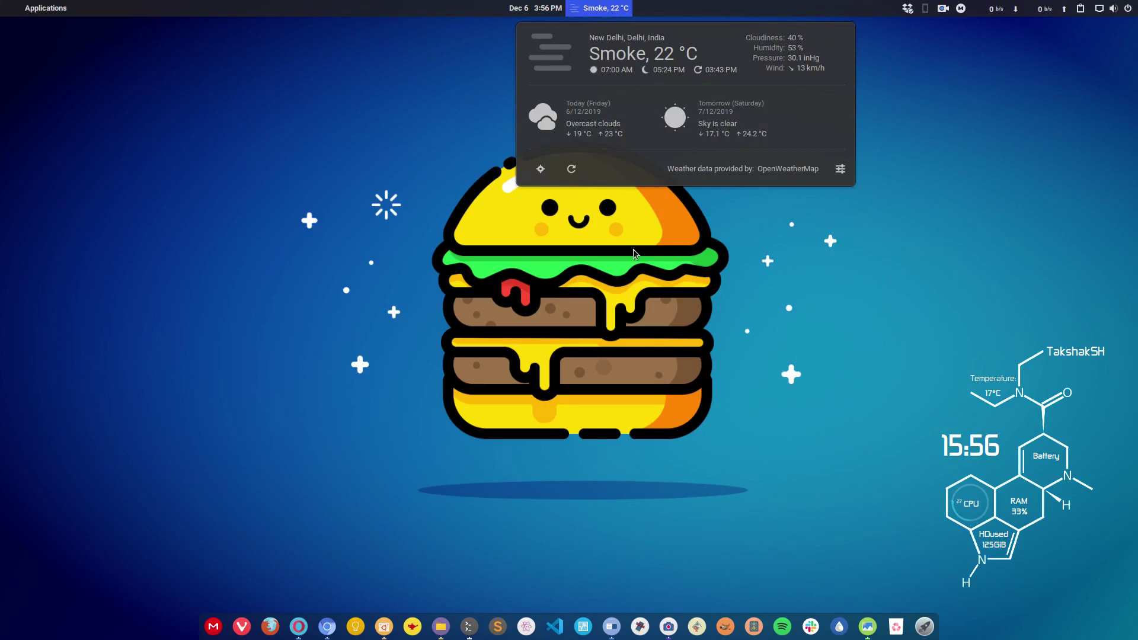
{"action": "left_click", "coordinate": [247, 373]}
- In Ubuntu Software, back out of GSConnect to the overview and open the Add-ons shell extensions list
{"action": "left_click", "coordinate": [384, 627]}
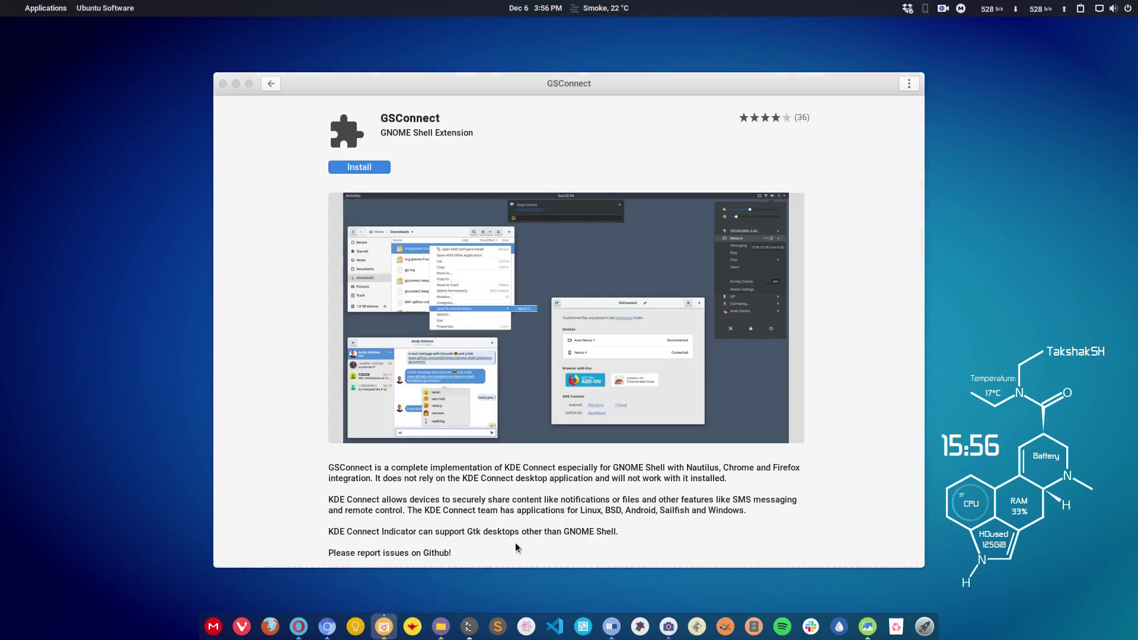
{"action": "left_click", "coordinate": [270, 84]}
{"action": "left_click", "coordinate": [271, 84]}
{"action": "left_click", "coordinate": [756, 332]}
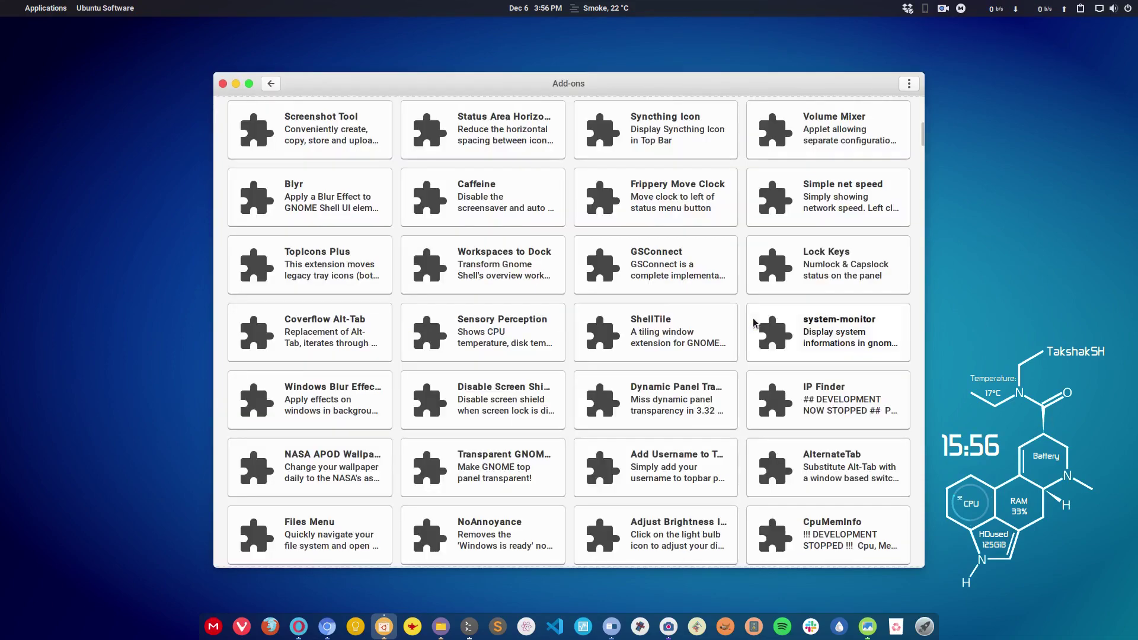